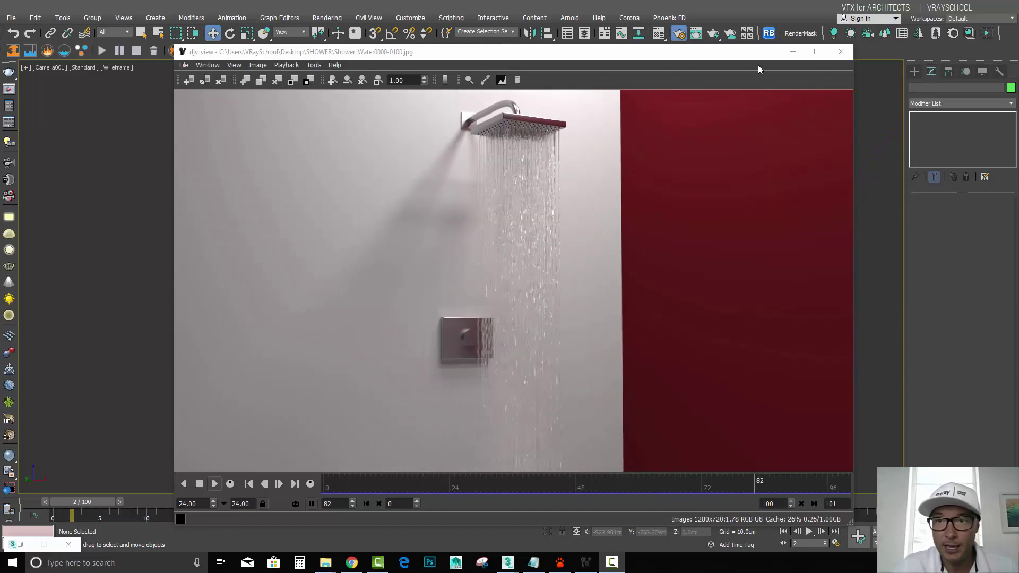
# Close the djv_view window playing the rendered shower-water sequence.
pyautogui.click(841, 53)
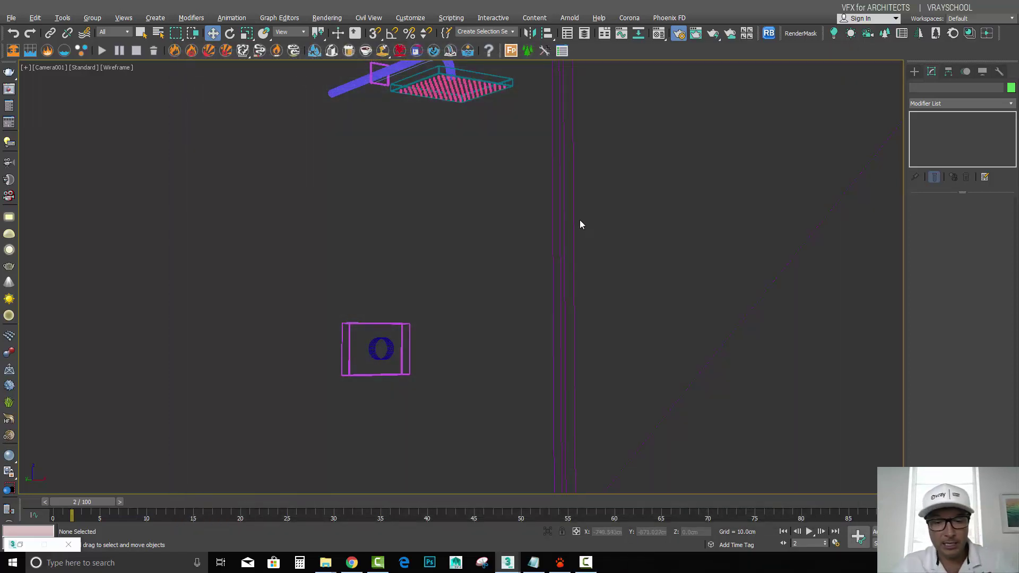
# Show a Default Shading Perspective view, orbit to face the room, and select the front wall.
pyautogui.press('p')
pyautogui.click(107, 66)
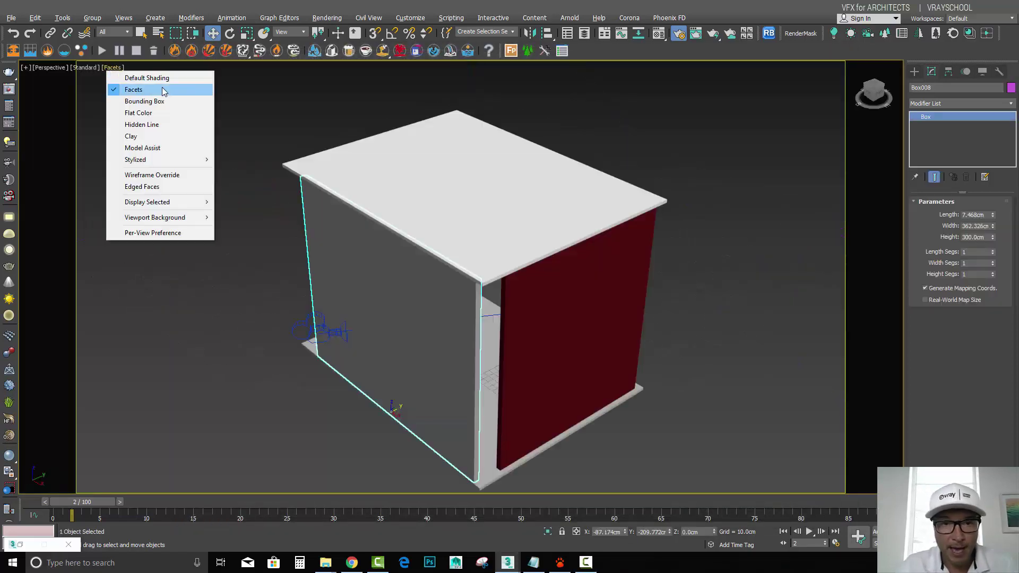
pyautogui.click(167, 80)
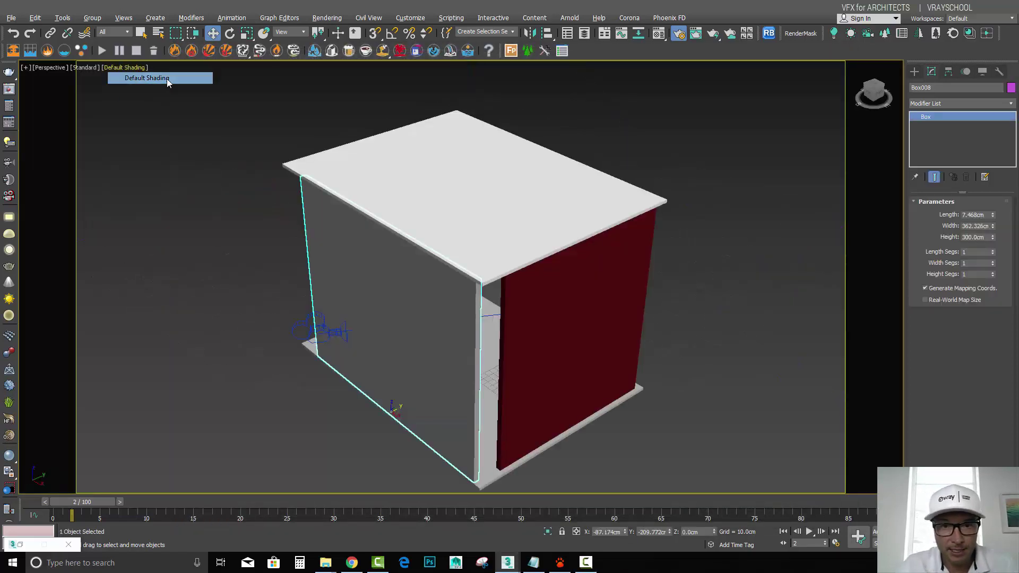
pyautogui.click(249, 136)
pyautogui.keyDown('alt'); pyautogui.moveTo(296, 177); pyautogui.dragTo(562, 315, button='middle'); pyautogui.keyUp('alt')
pyautogui.click(494, 289)
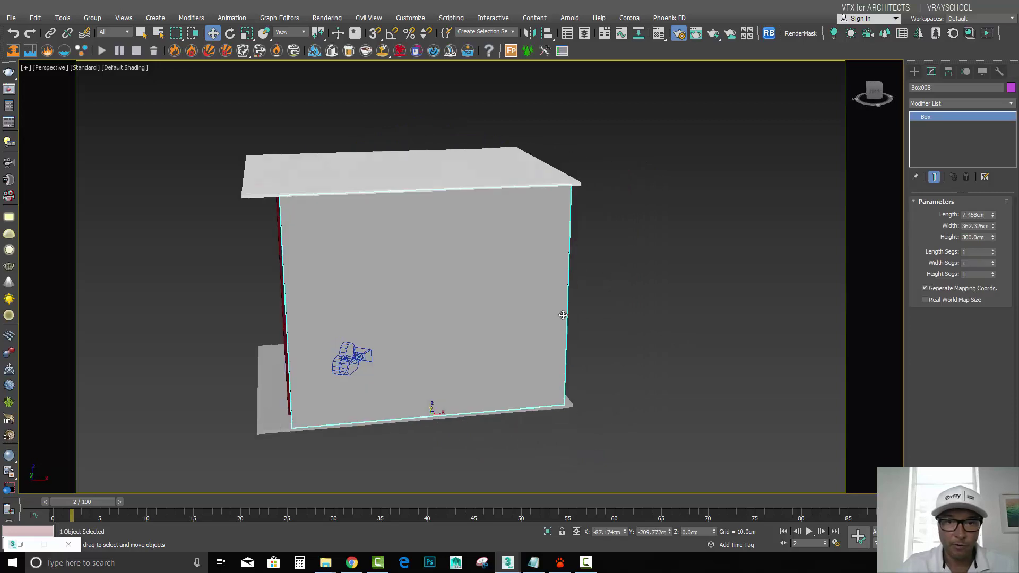
# Enable Backface Cull in the front wall's Object Properties so it no longer hides the interior.
pyautogui.rightClick(515, 303)
pyautogui.click(567, 387)
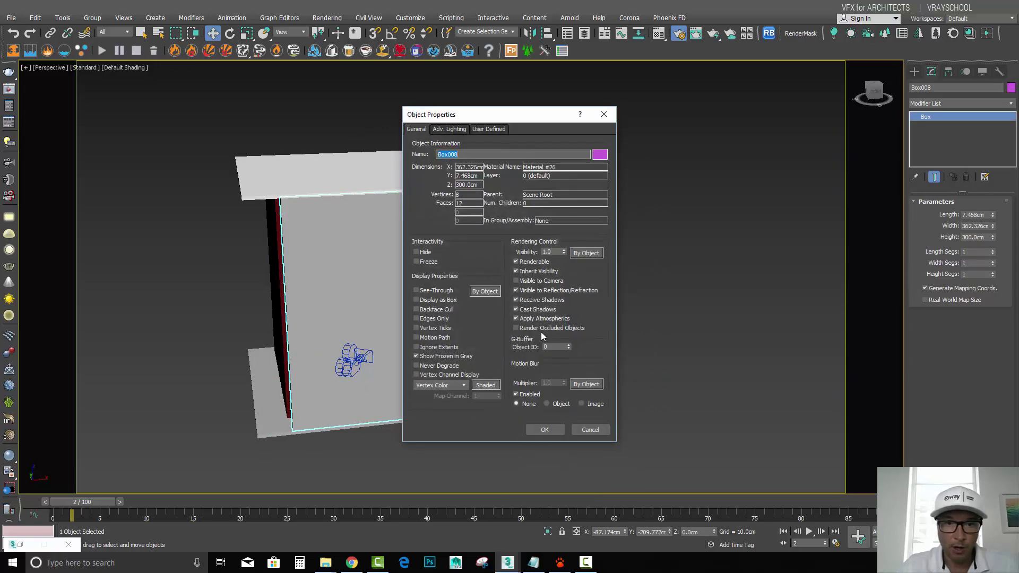
pyautogui.click(515, 280)
pyautogui.click(515, 281)
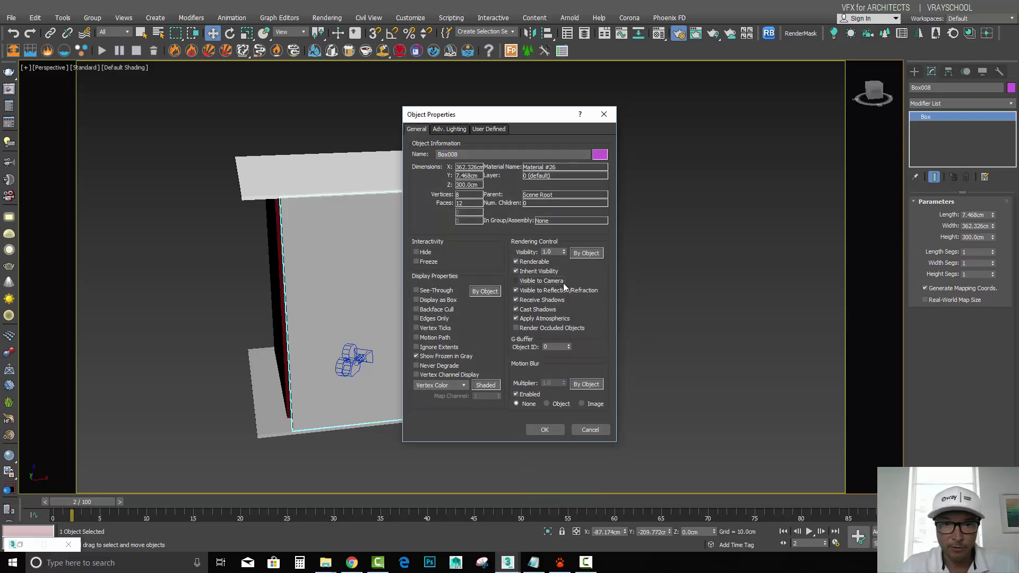
pyautogui.moveTo(510, 120); pyautogui.dragTo(716, 137)
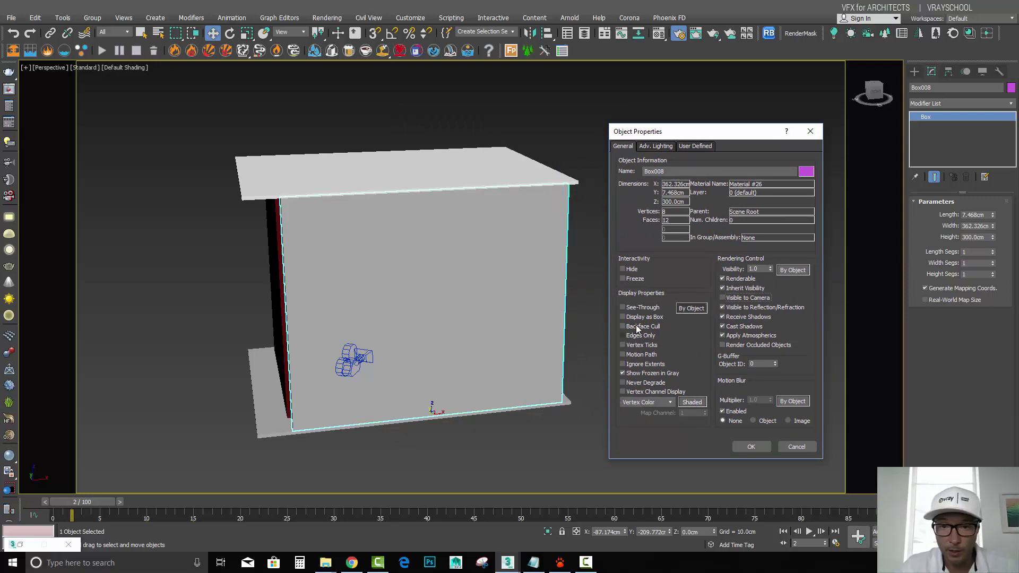
pyautogui.click(745, 449)
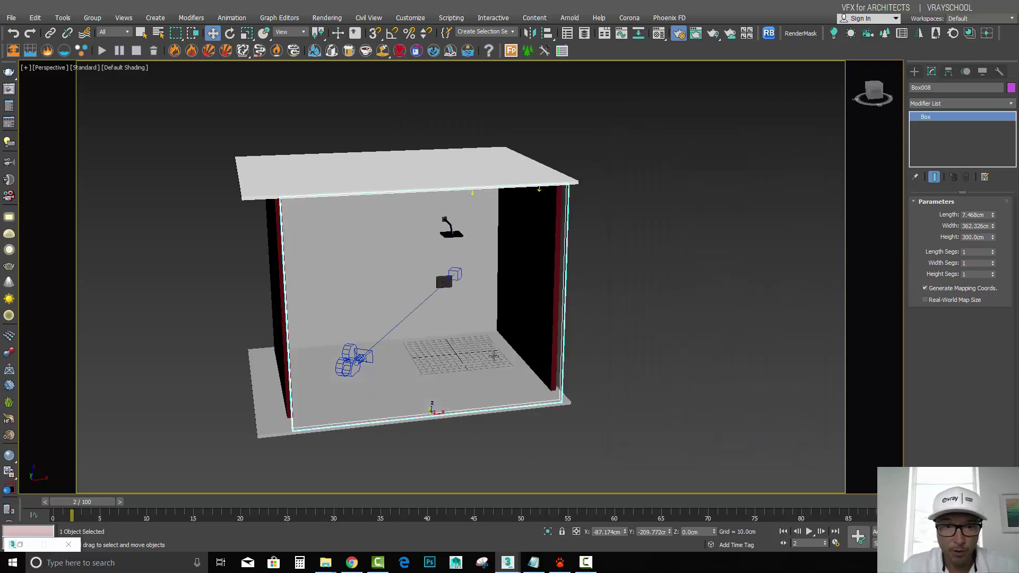
# Set the Walls group to Display as Box in its Object Properties.
pyautogui.keyDown('alt'); pyautogui.moveTo(593, 381); pyautogui.dragTo(637, 368, button='middle'); pyautogui.keyUp('alt')
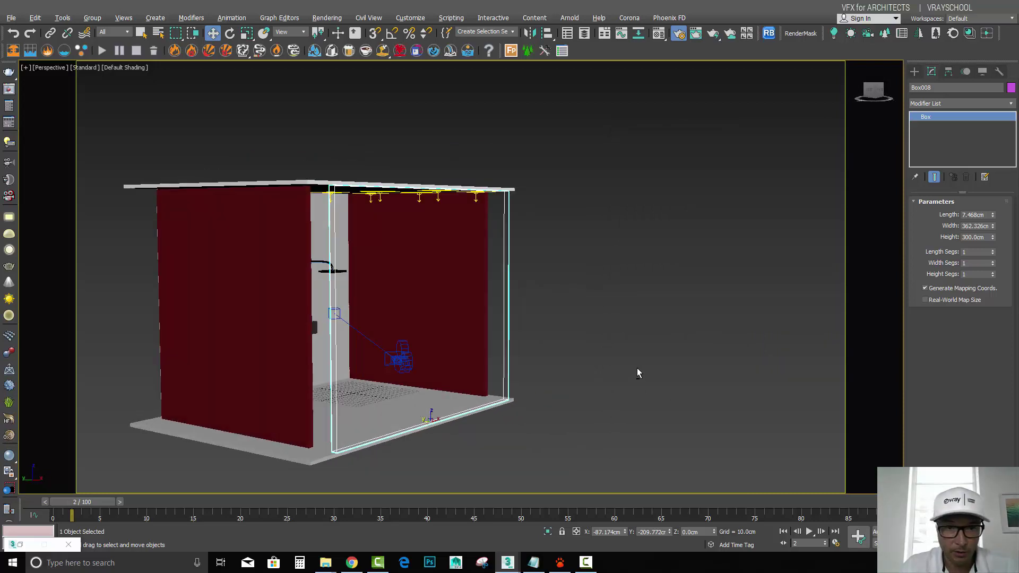
pyautogui.keyDown('alt'); pyautogui.moveTo(573, 355); pyautogui.dragTo(629, 311, button='middle'); pyautogui.keyUp('alt')
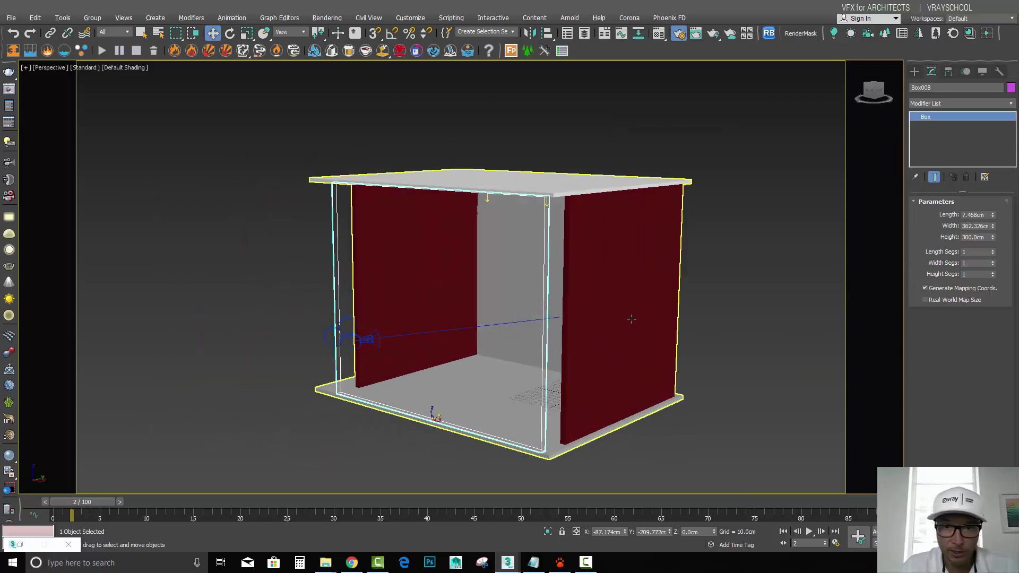
pyautogui.click(628, 305)
pyautogui.rightClick(629, 306)
pyautogui.click(666, 383)
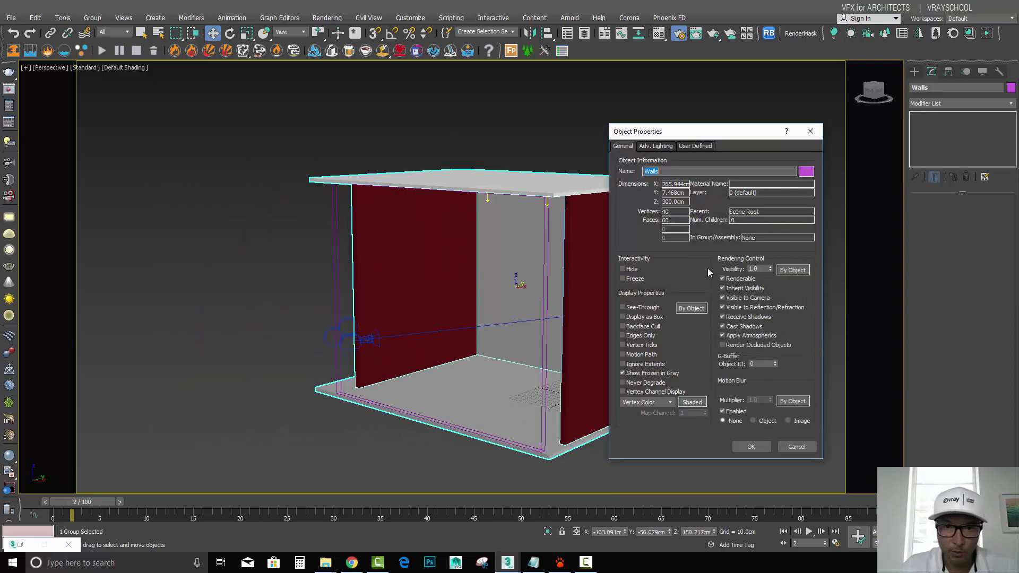
pyautogui.click(644, 318)
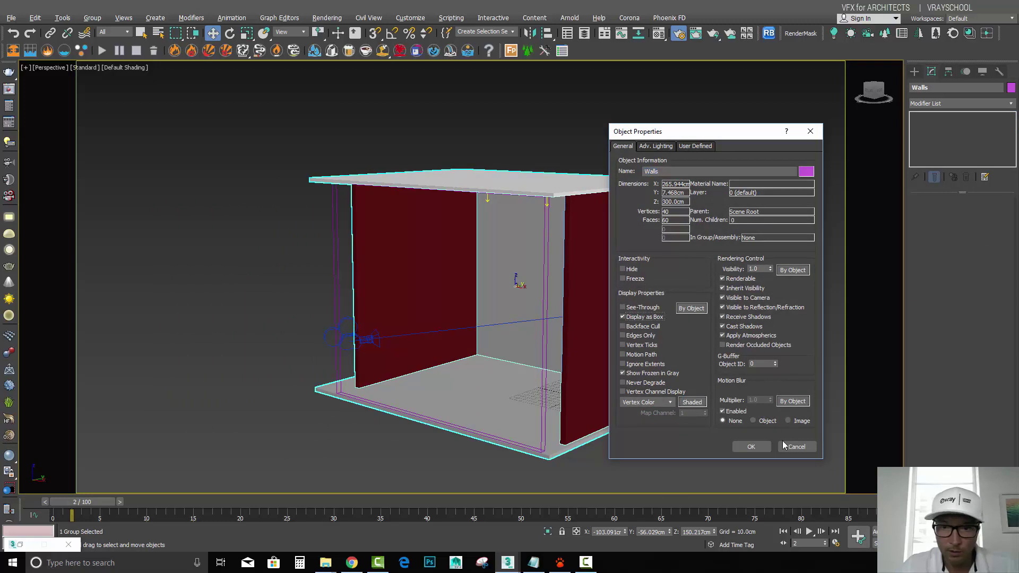
pyautogui.click(751, 447)
# Return to the camera view and show it shaded.
pyautogui.keyDown('alt'); pyautogui.moveTo(653, 391); pyautogui.dragTo(722, 407, button='middle'); pyautogui.keyUp('alt')
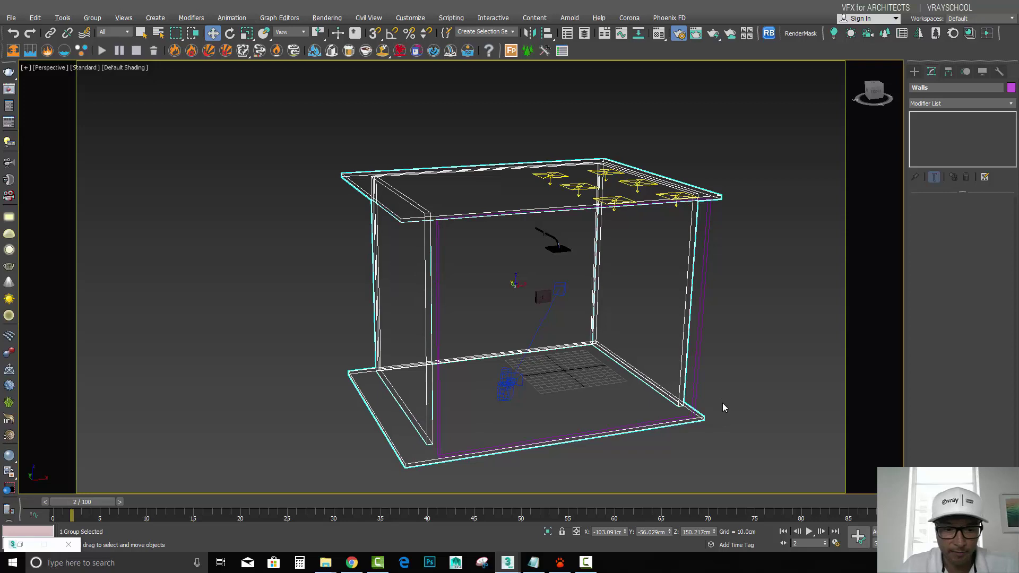
pyautogui.press('c')
pyautogui.press('F3')
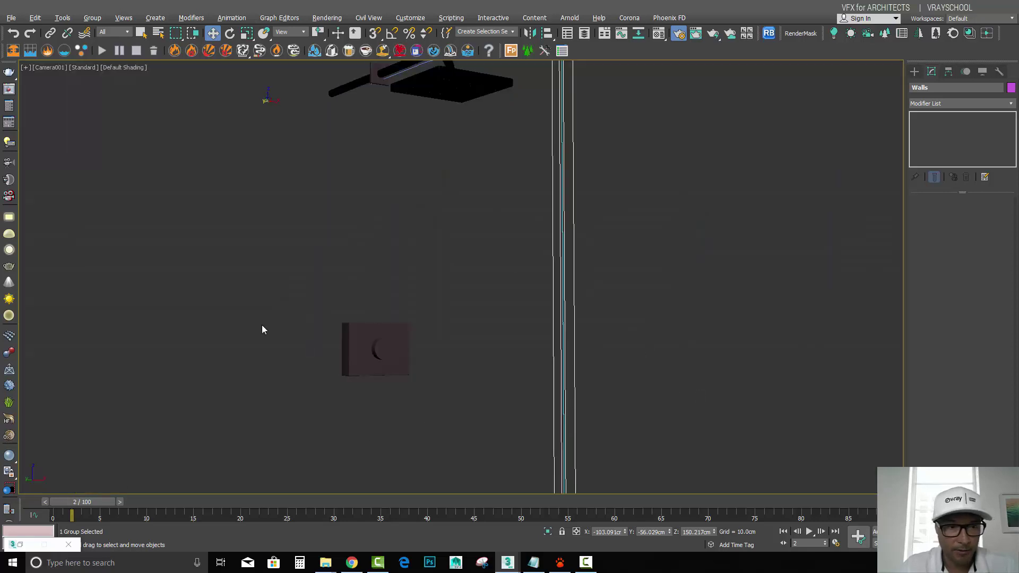
# Show safe frames in the camera view and move the time slider to frame 100.
pyautogui.click(50, 70)
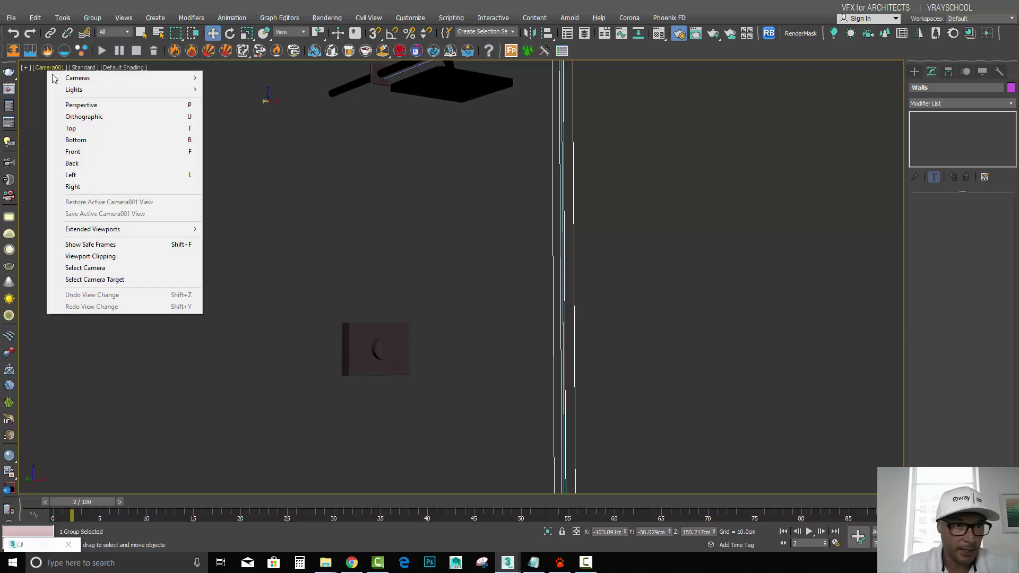
pyautogui.click(111, 246)
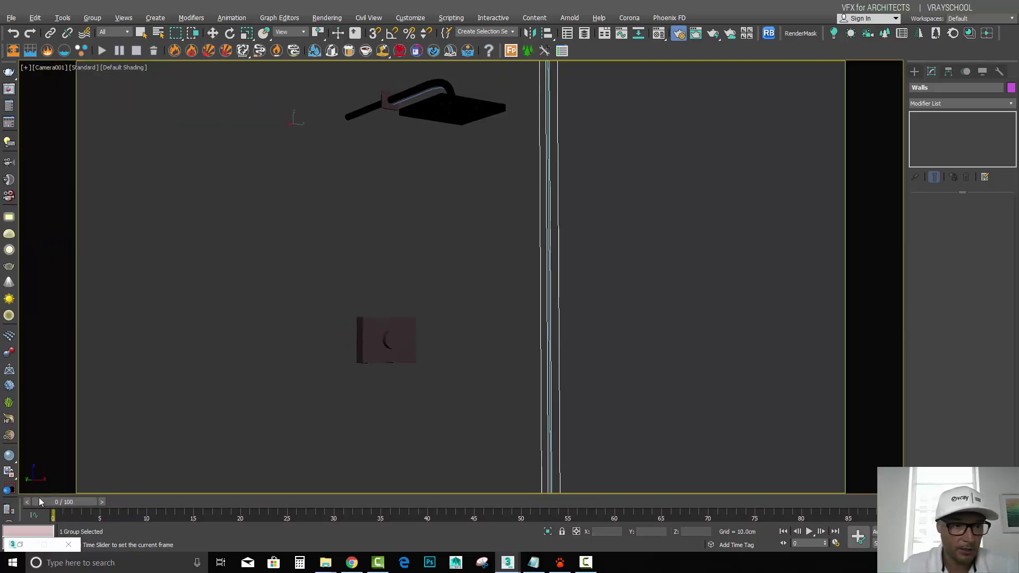
pyautogui.moveTo(70, 508); pyautogui.dragTo(932, 511)
pyautogui.press('w')
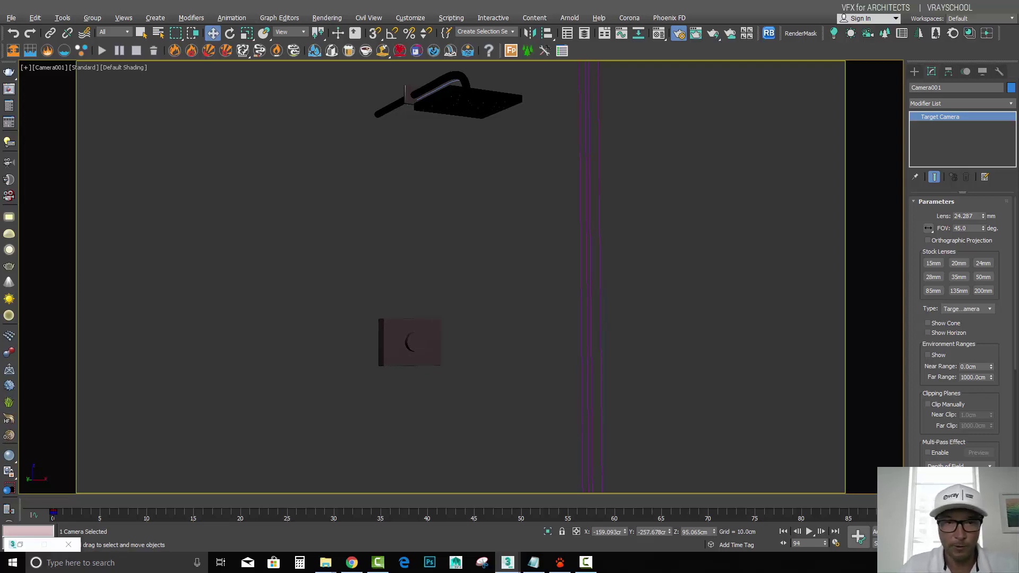
pyautogui.moveTo(932, 511); pyautogui.dragTo(1016, 442)
# Activate the Move tool and switch to a slightly panned wireframe Top view.
pyautogui.press('w')
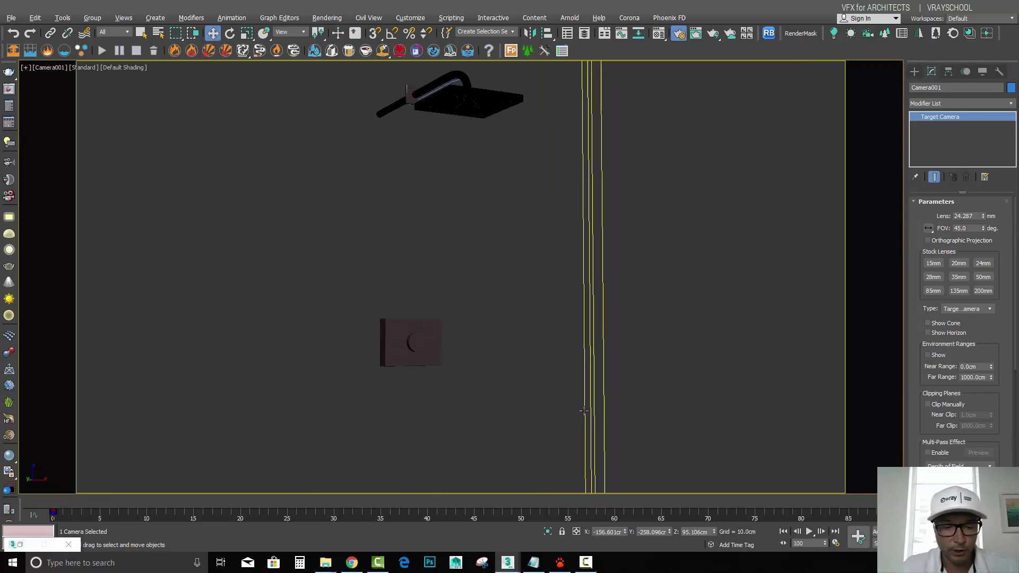
pyautogui.press('t')
pyautogui.moveTo(497, 296); pyautogui.dragTo(512, 297, button='middle')
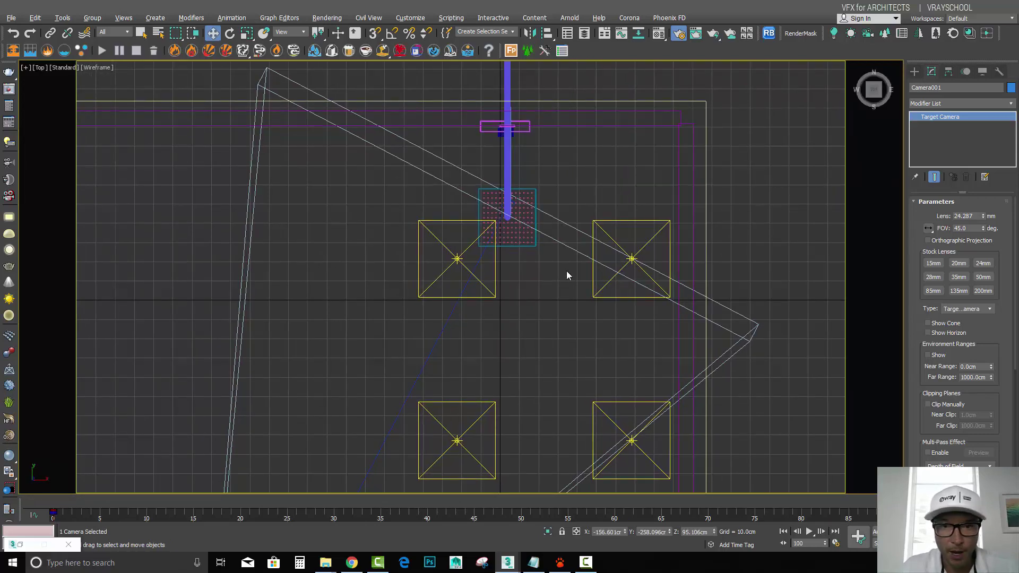
# Dismiss the Phoenix FD Tap Water warning about missing geometry and undo back to plain selection.
pyautogui.click(710, 280)
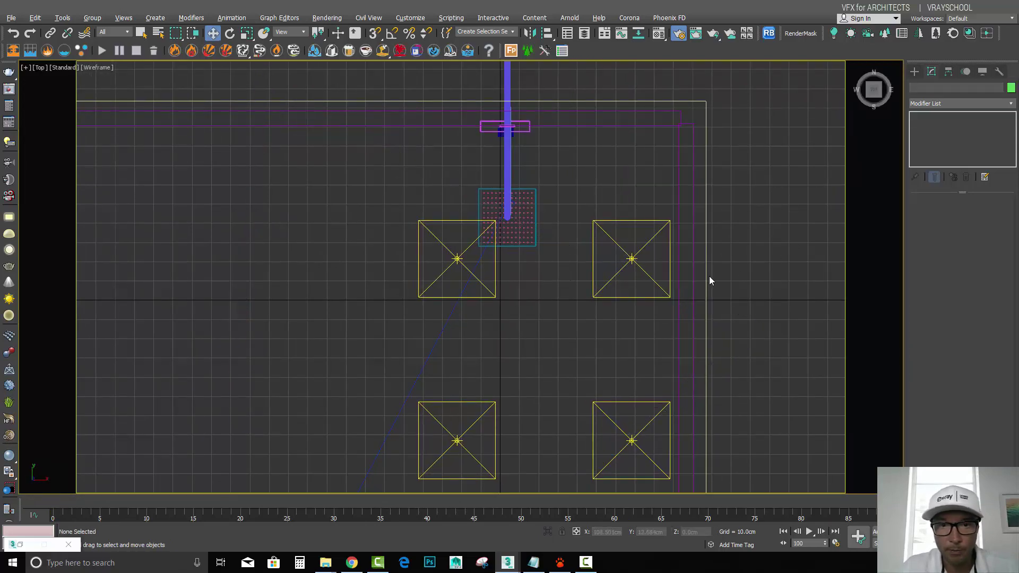
pyautogui.click(313, 51)
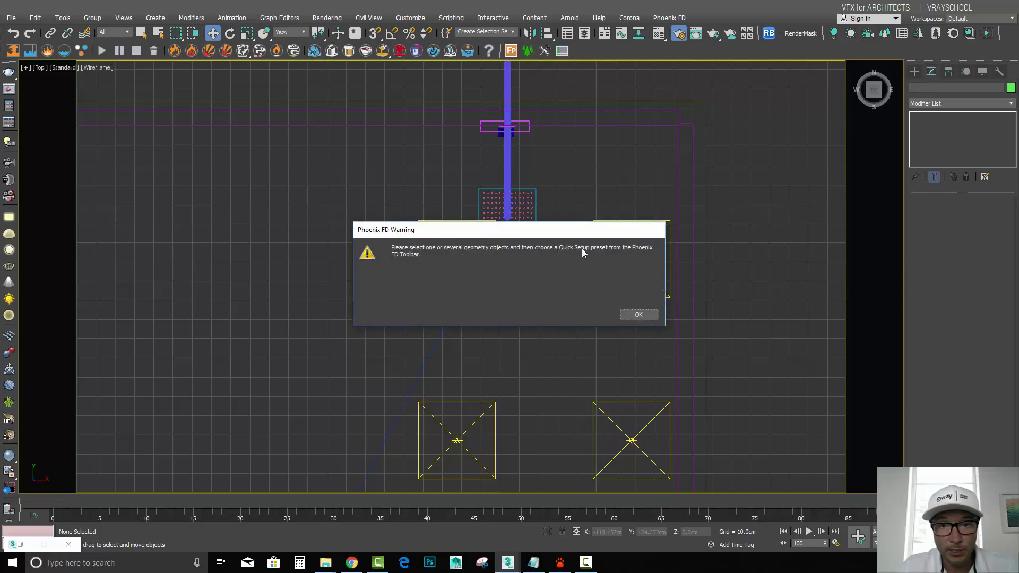
pyautogui.click(646, 317)
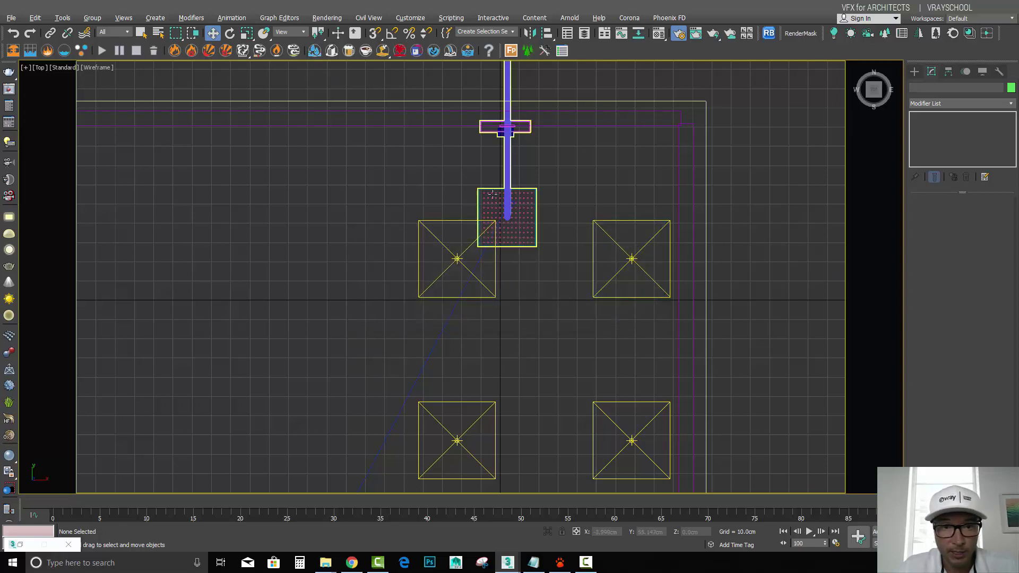
pyautogui.click(140, 32)
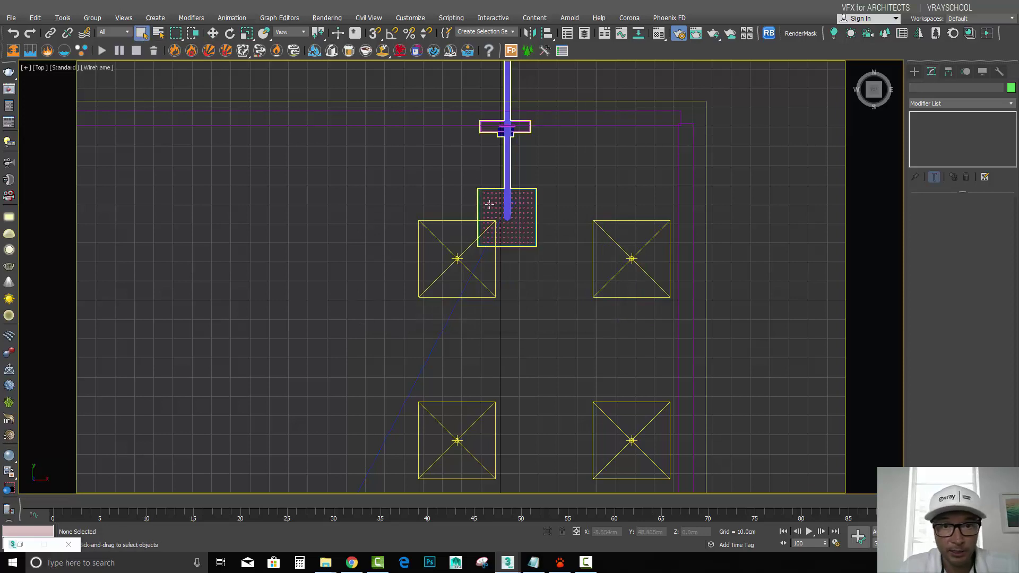
pyautogui.hotkey('ctrl', 'z')
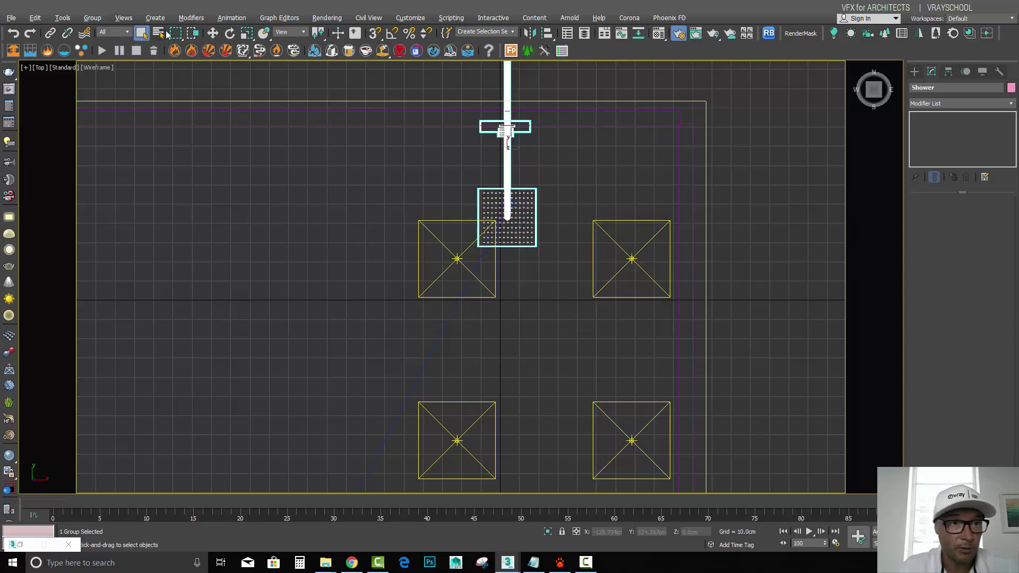
# Open the Shower group and select its shower_nozzles mesh.
pyautogui.click(92, 18)
pyautogui.click(106, 52)
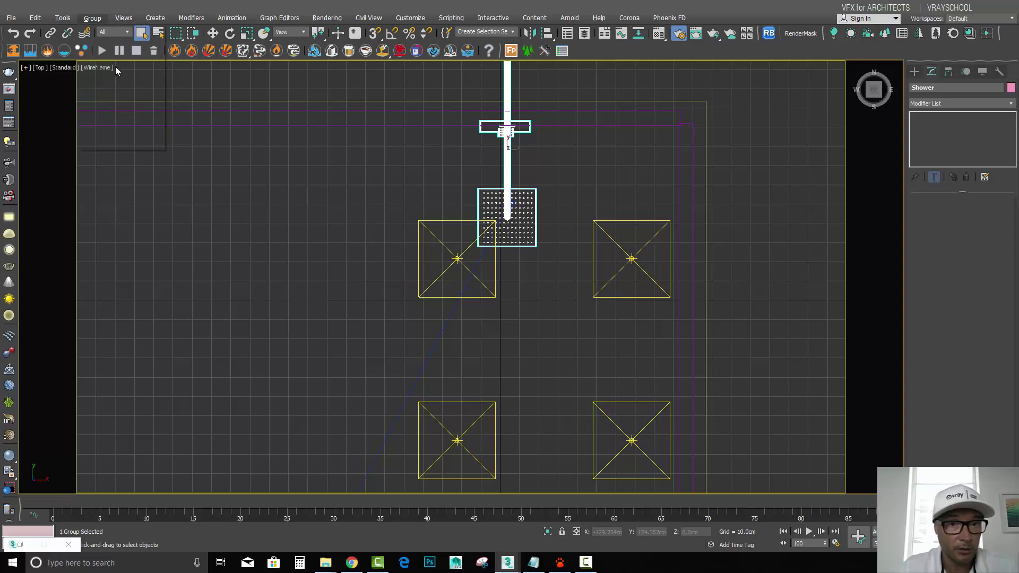
pyautogui.click(496, 198)
pyautogui.scroll(5, 500, 198)
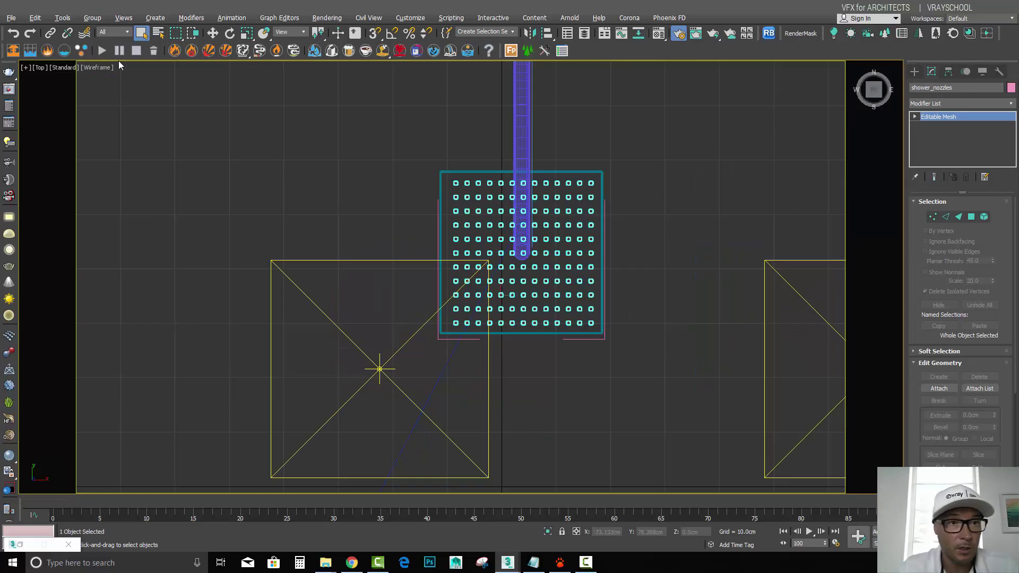
# Create a Phoenix FD Tap Water setup from shower_nozzles and move the liquid source out to the right.
pyautogui.click(314, 51)
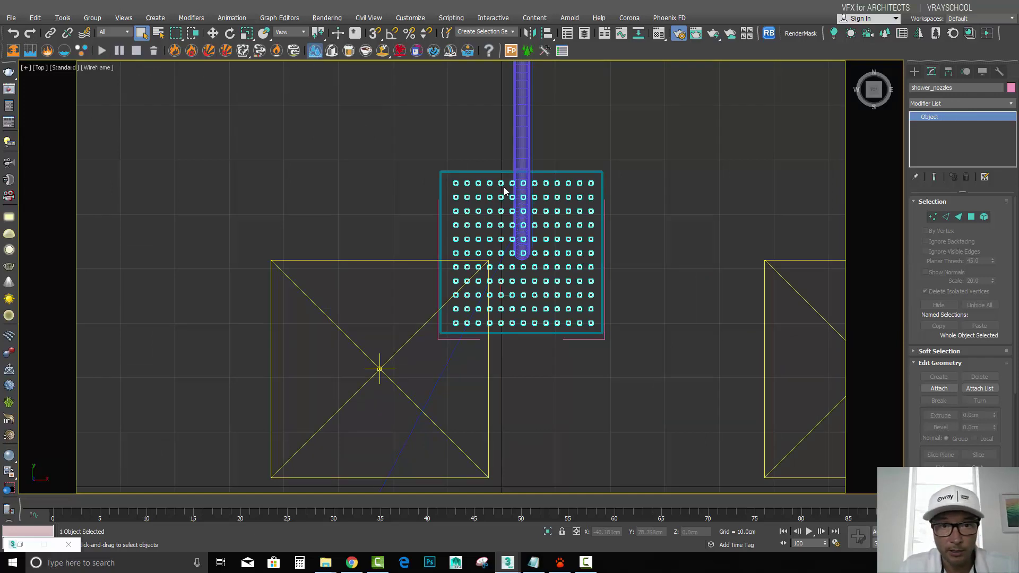
pyautogui.scroll(-6, 539, 247)
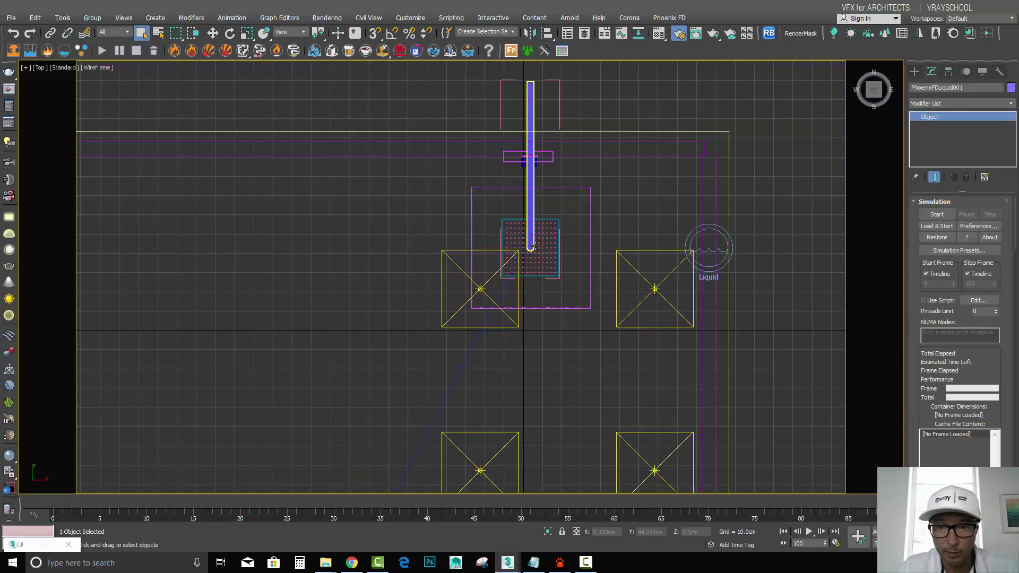
pyautogui.click(522, 210)
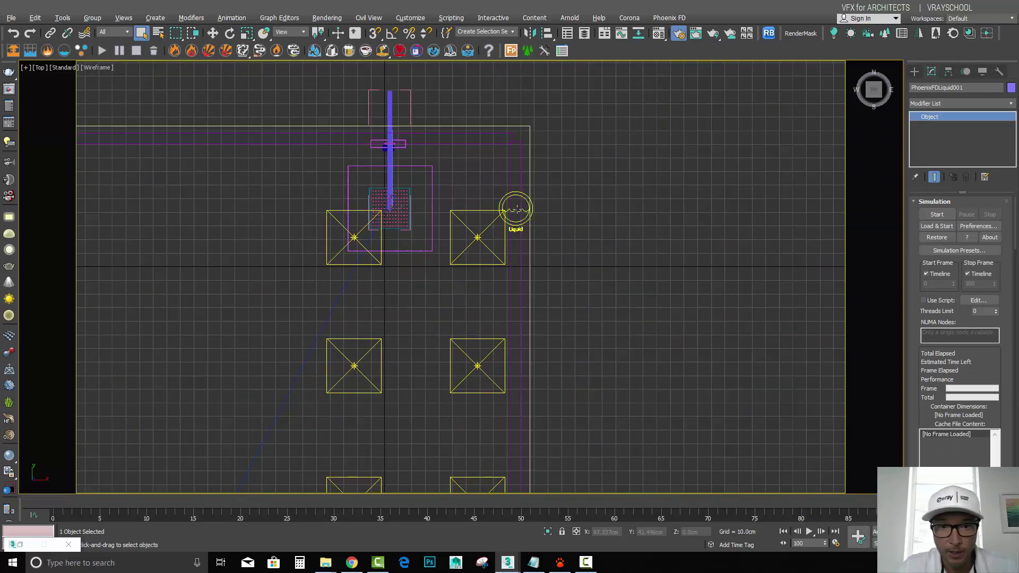
pyautogui.moveTo(517, 208); pyautogui.dragTo(608, 209)
pyautogui.moveTo(656, 244); pyautogui.dragTo(524, 212, button='middle')
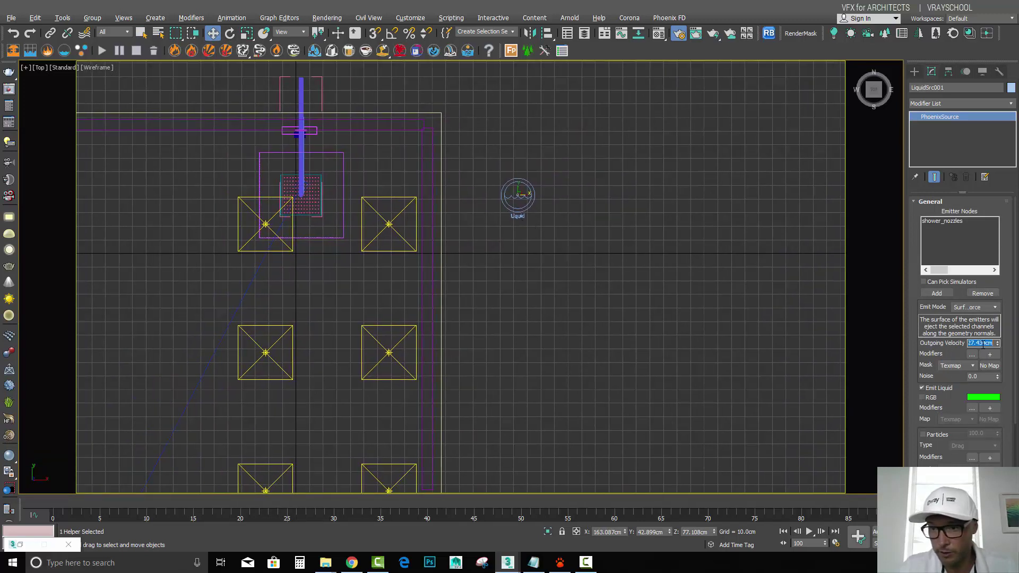
# Set the liquid source's Noise to 0.25 and Polygon ID to 2.
pyautogui.write('50.0cm')
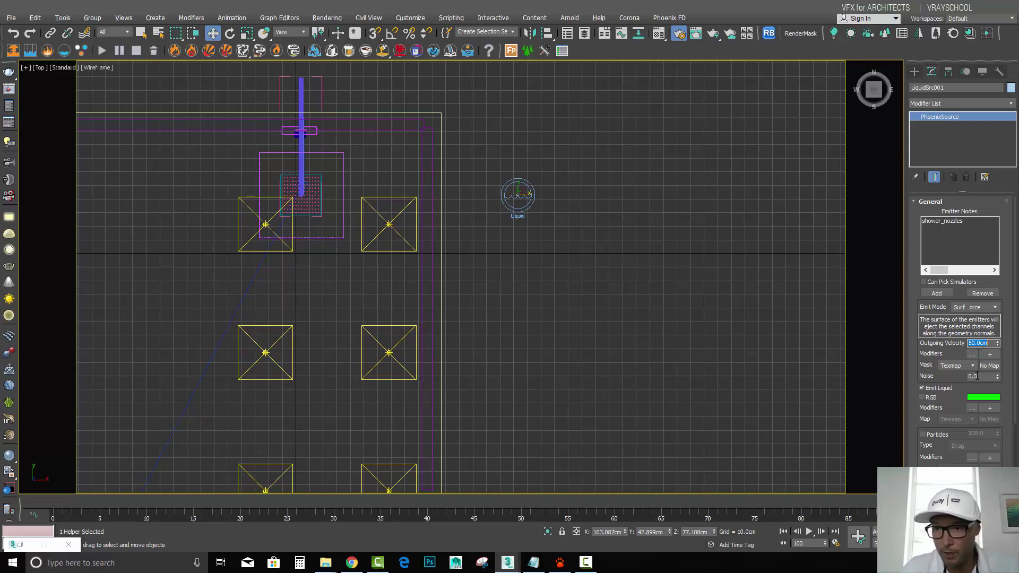
pyautogui.press('Return')
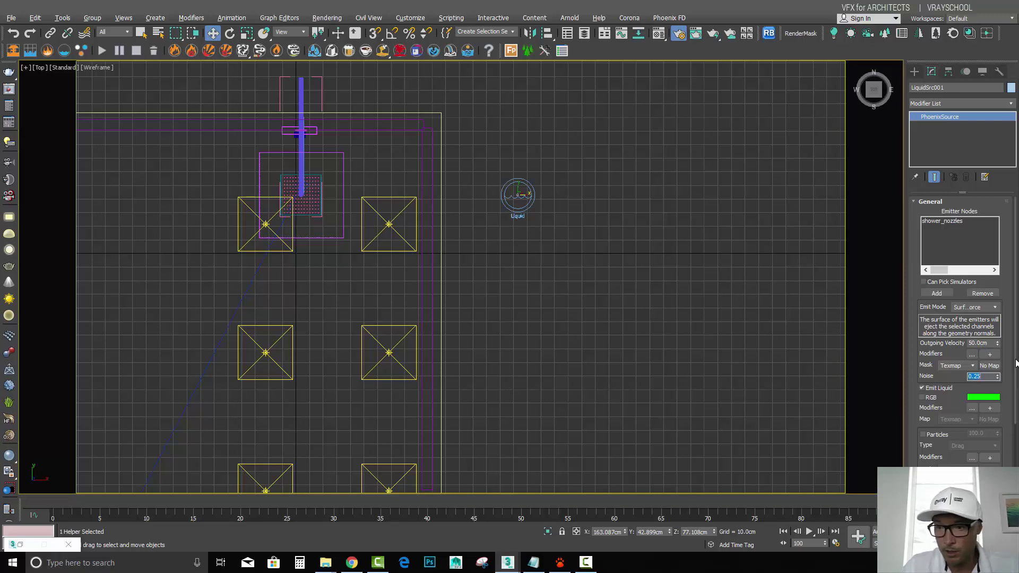
pyautogui.scroll(-4, 962, 430)
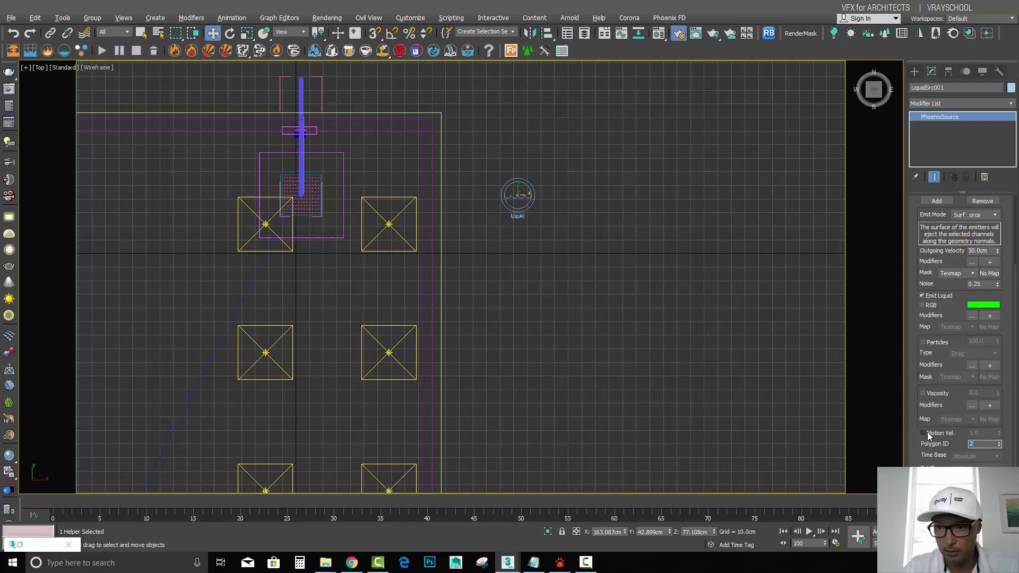
# Recentre the Top view, switch to the Left view, and select the simulator container.
pyautogui.moveTo(505, 284); pyautogui.dragTo(561, 307, button='middle')
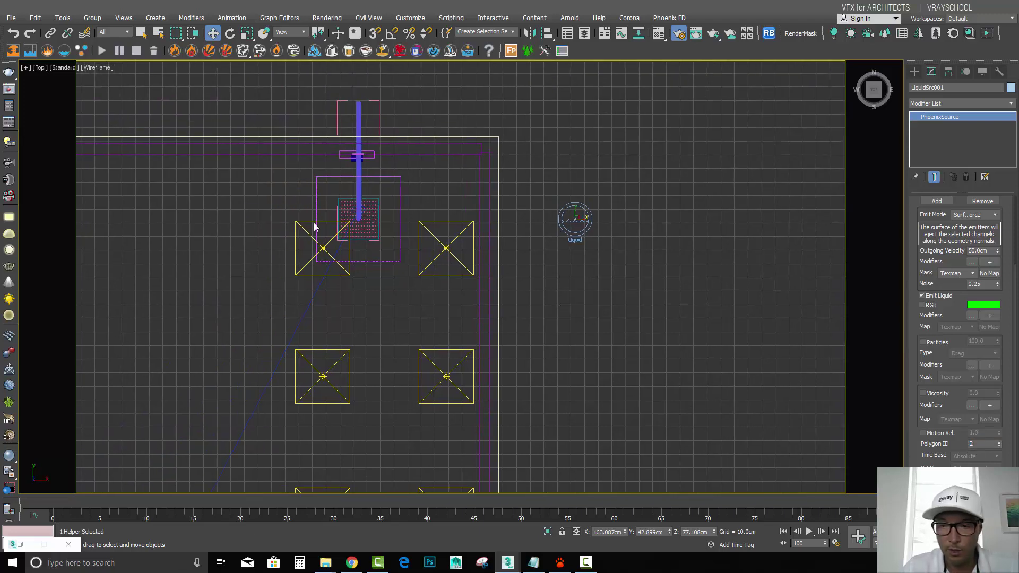
pyautogui.moveTo(358, 219); pyautogui.dragTo(416, 226, button='middle')
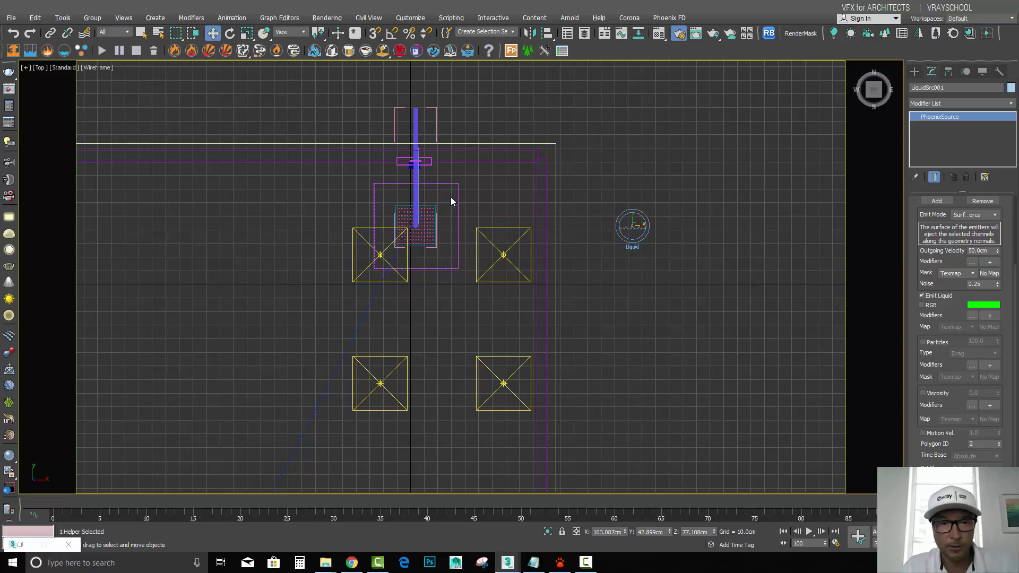
pyautogui.press('l')
pyautogui.click(524, 169)
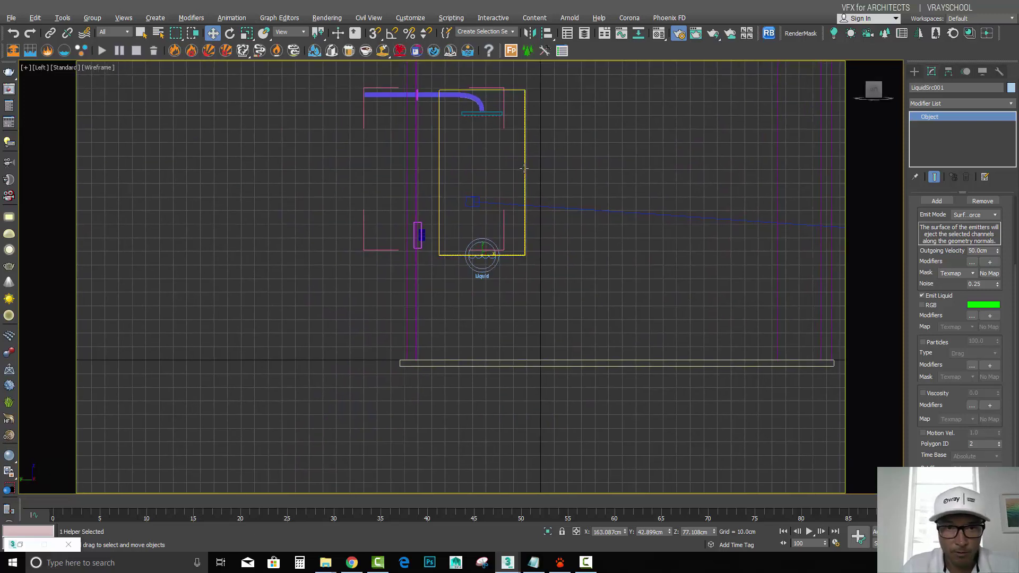
# Lower the liquid container and enlarge its grid to 85 × 75 × 329 cells, returning to Camera001.
pyautogui.click(484, 244)
pyautogui.moveTo(482, 246); pyautogui.dragTo(484, 350)
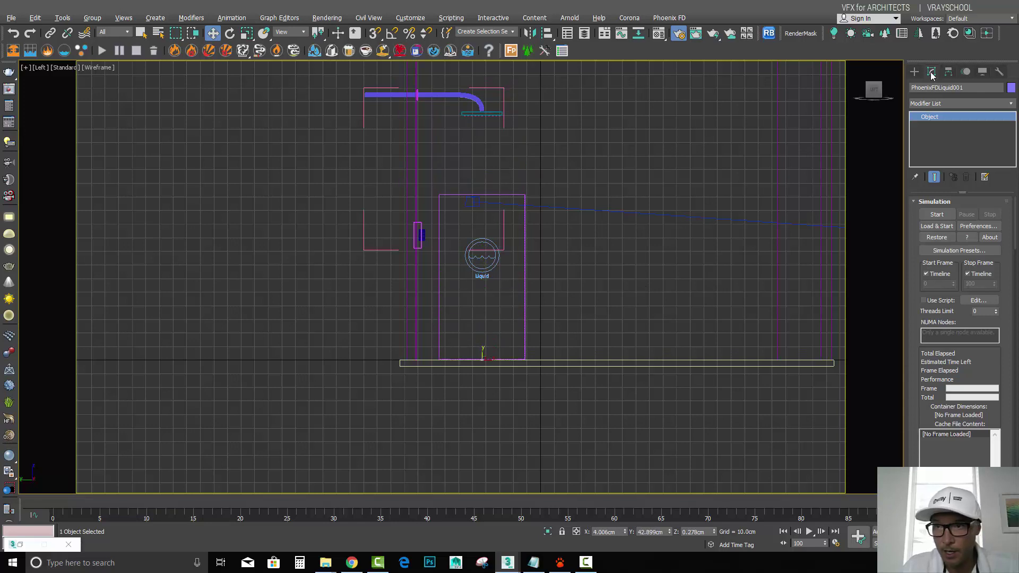
pyautogui.moveTo(1015, 264); pyautogui.dragTo(1015, 302)
pyautogui.moveTo(996, 413)
pyautogui.mouseDown()
pyautogui.moveTo(997, 381)
pyautogui.moveTo(998, 419)
pyautogui.mouseUp()
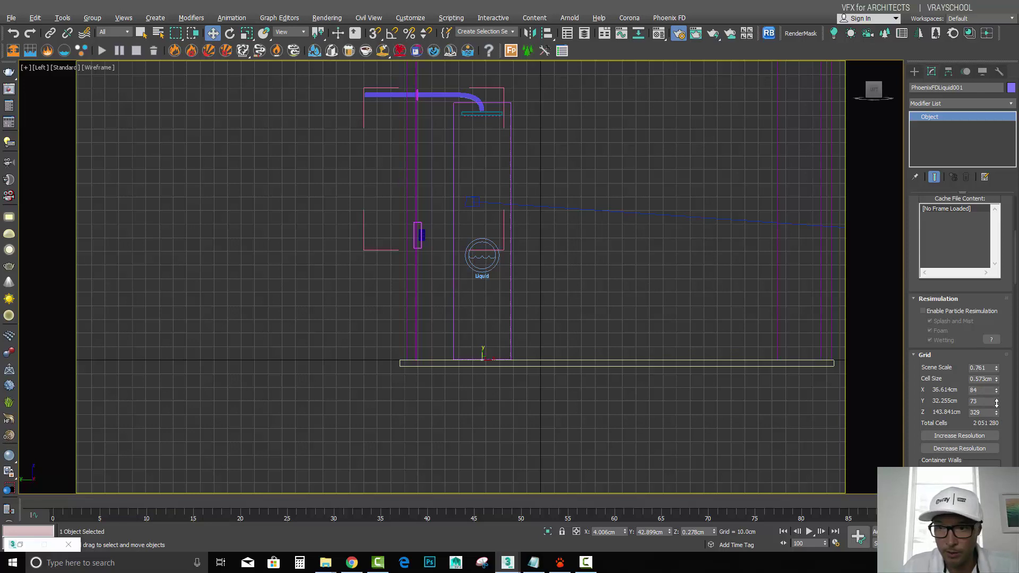
pyautogui.click(996, 400)
pyautogui.press('t')
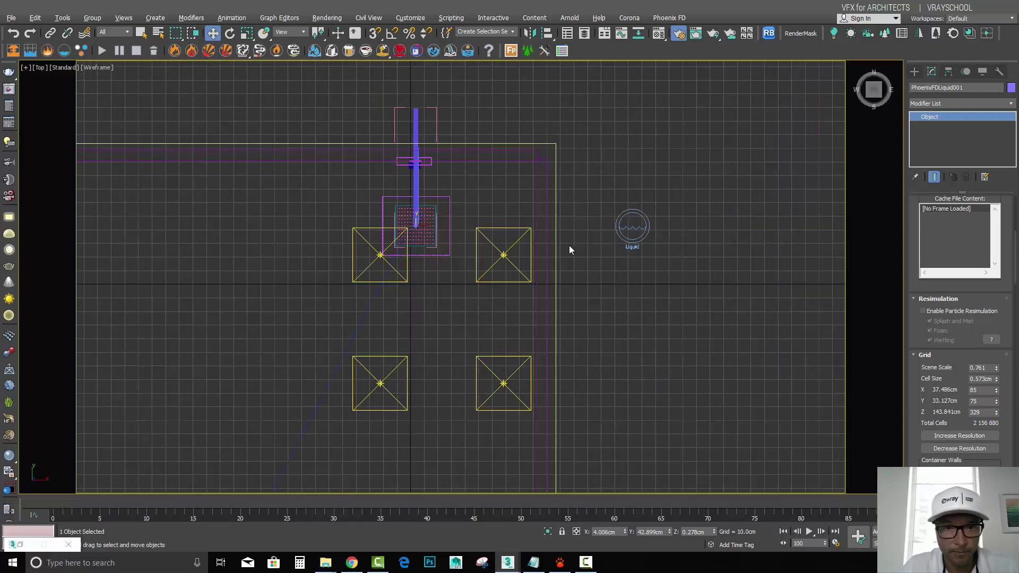
pyautogui.scroll(5, 569, 245)
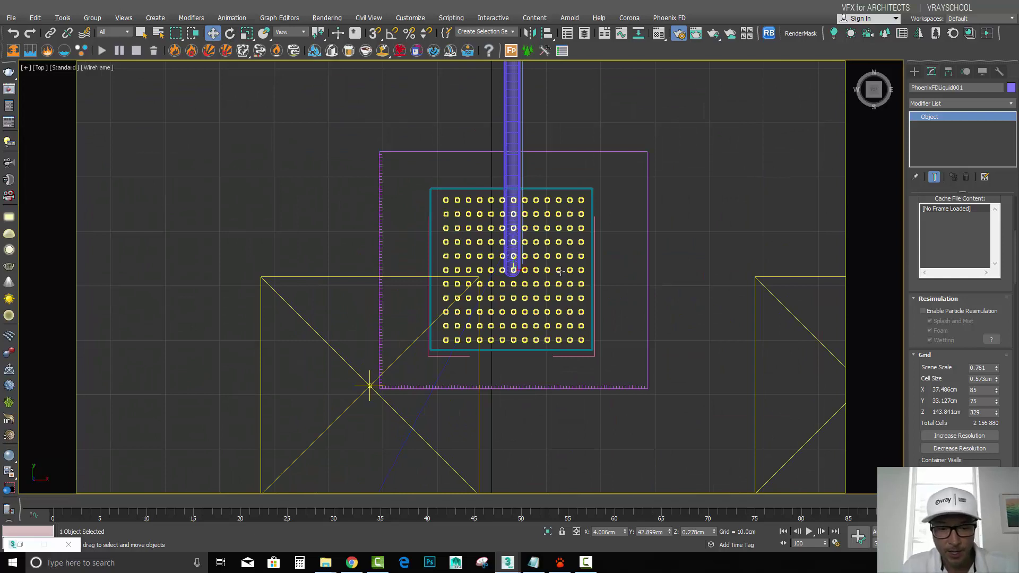
pyautogui.press('c')
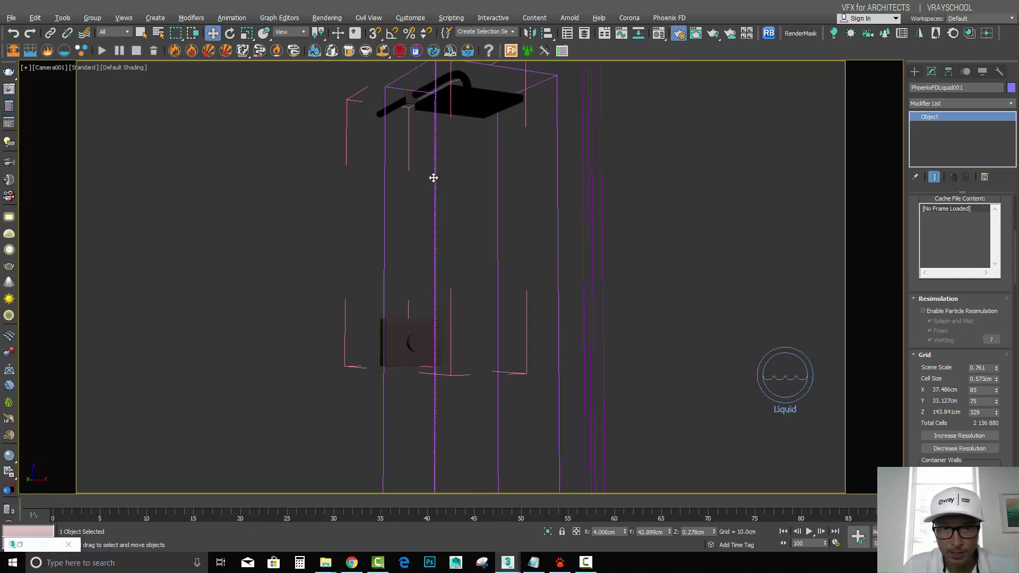
pyautogui.moveTo(1015, 268); pyautogui.dragTo(1015, 202)
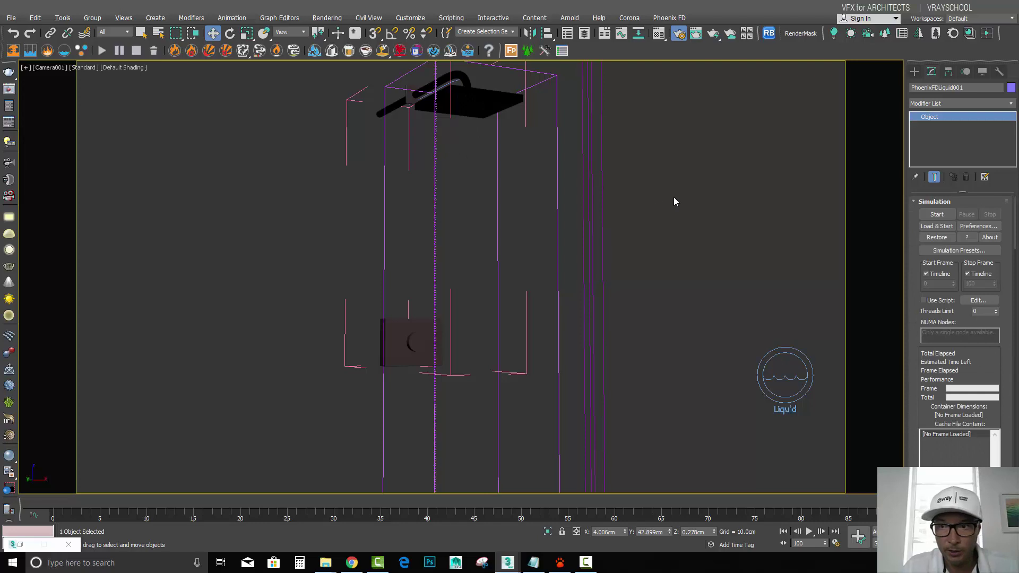
# Run the liquid simulation, watch the shower streams in a zoomed wireframe Left view, then stop near frame 7.
pyautogui.click(103, 52)
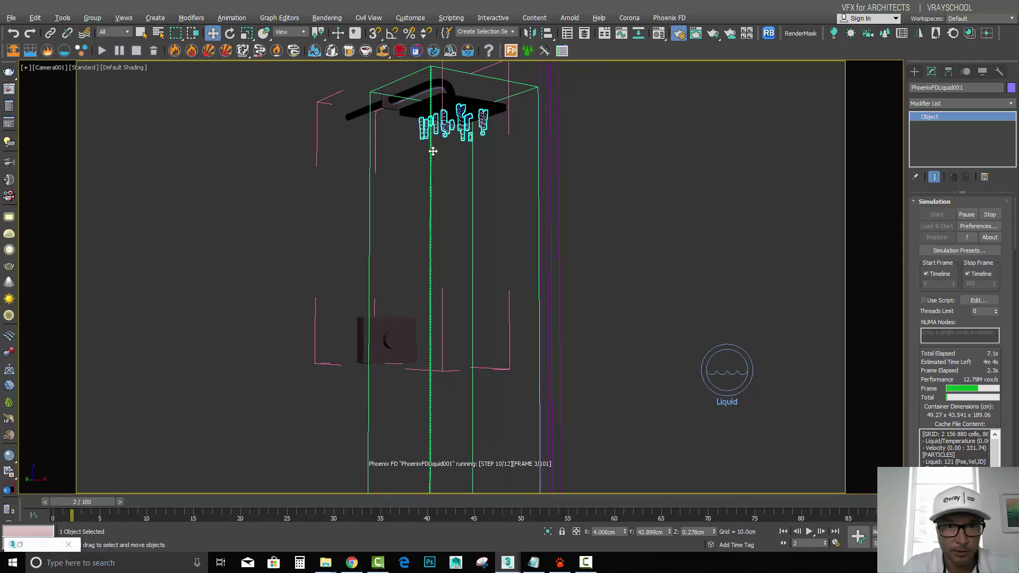
pyautogui.press('l')
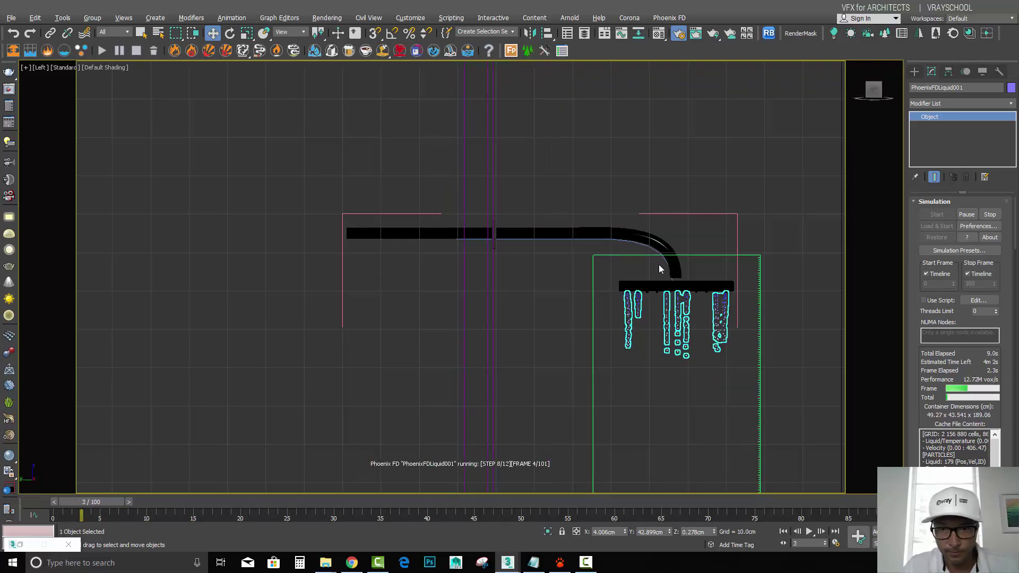
pyautogui.scroll(4, 659, 269)
pyautogui.moveTo(669, 253); pyautogui.dragTo(523, 207, button='middle')
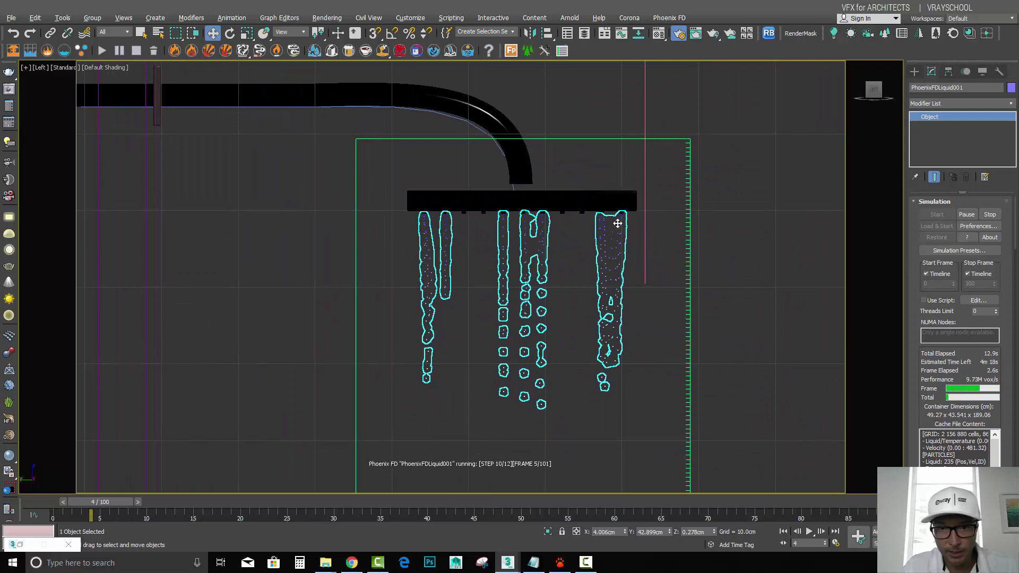
pyautogui.press('F3')
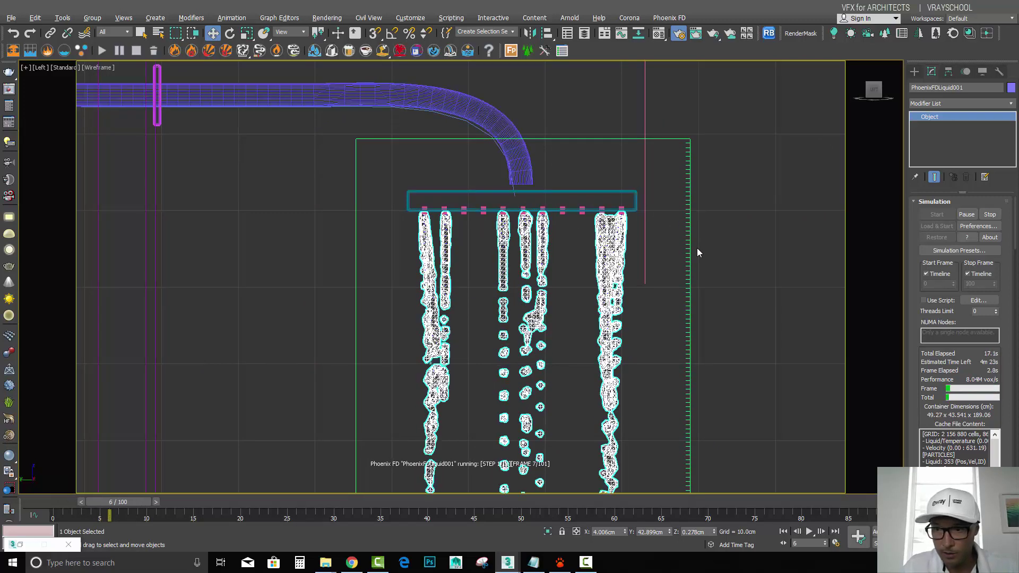
pyautogui.click(988, 215)
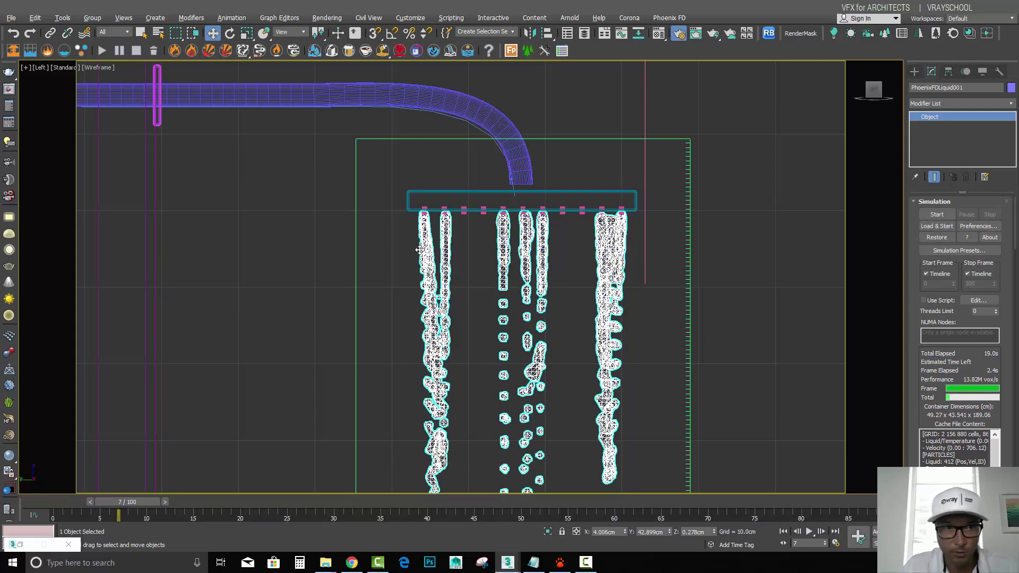
# Set the Grid's Scene Scale to 1.0 and Cell Size to 0.25cm, giving 195 × 172 × 754 cells.
pyautogui.scroll(-5, 1014, 255)
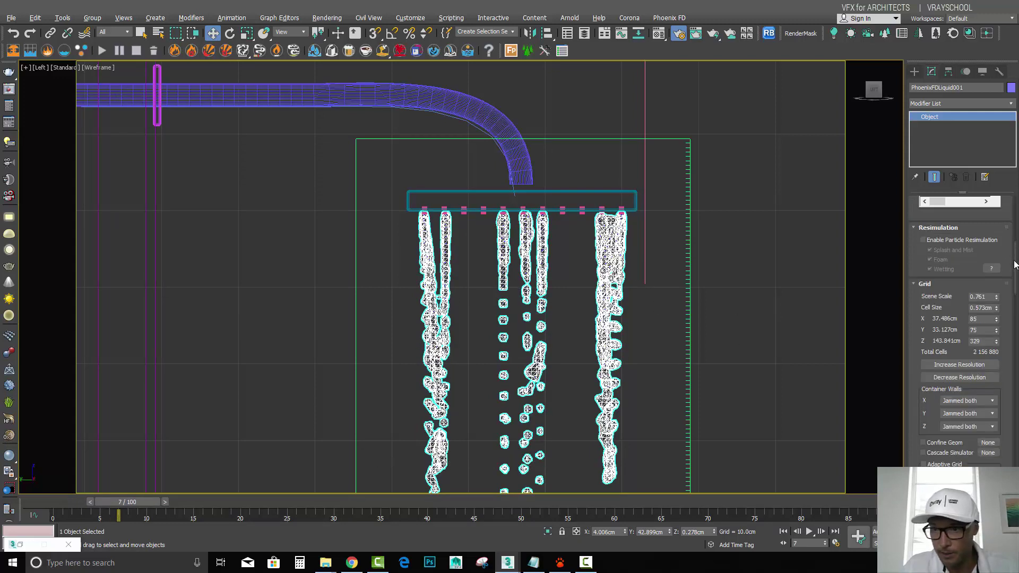
pyautogui.scroll(-3, 1015, 278)
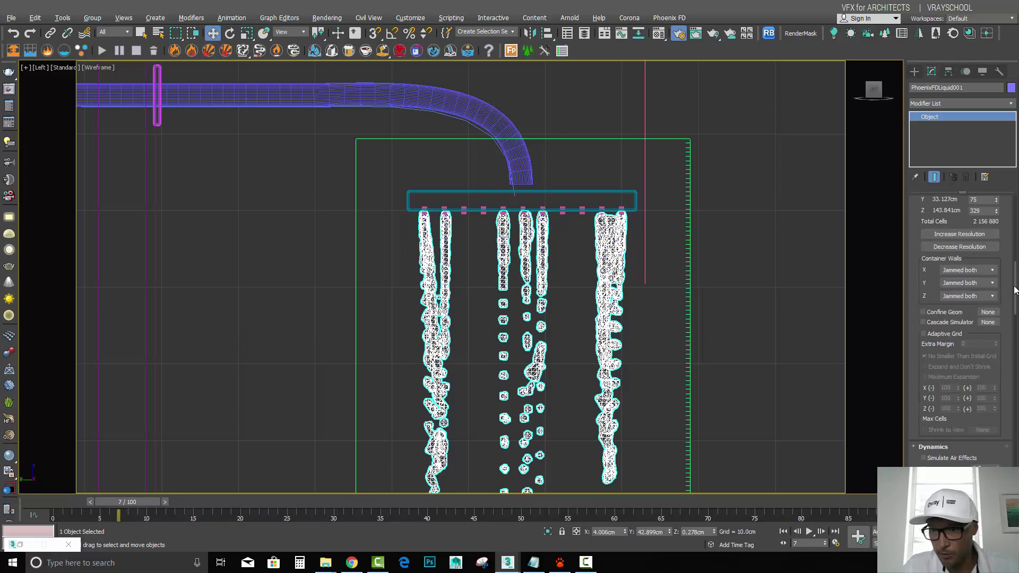
pyautogui.scroll(1, 1015, 278)
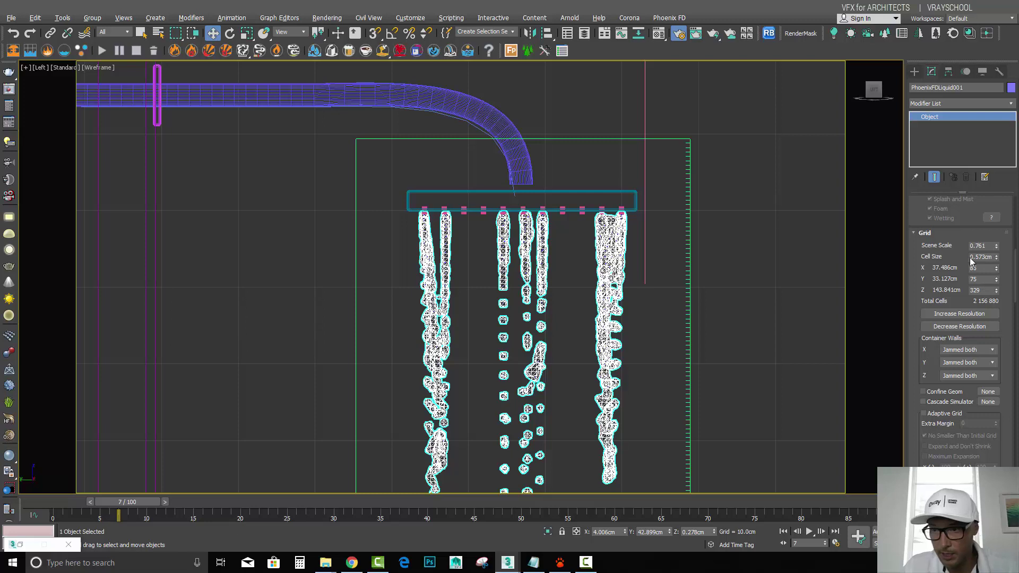
pyautogui.doubleClick(979, 245)
pyautogui.write('1.0')
pyautogui.press('Return')
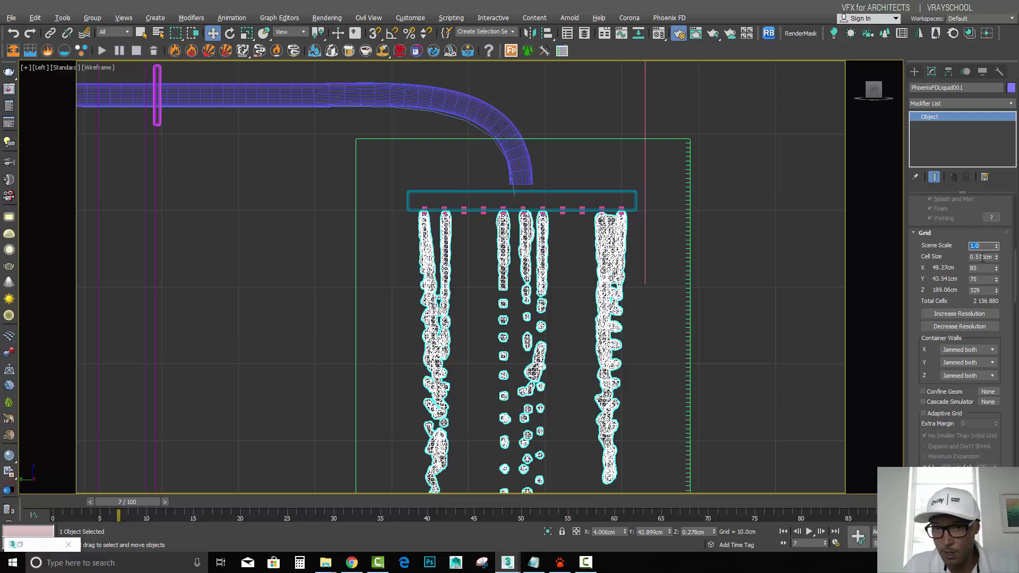
pyautogui.doubleClick(980, 256)
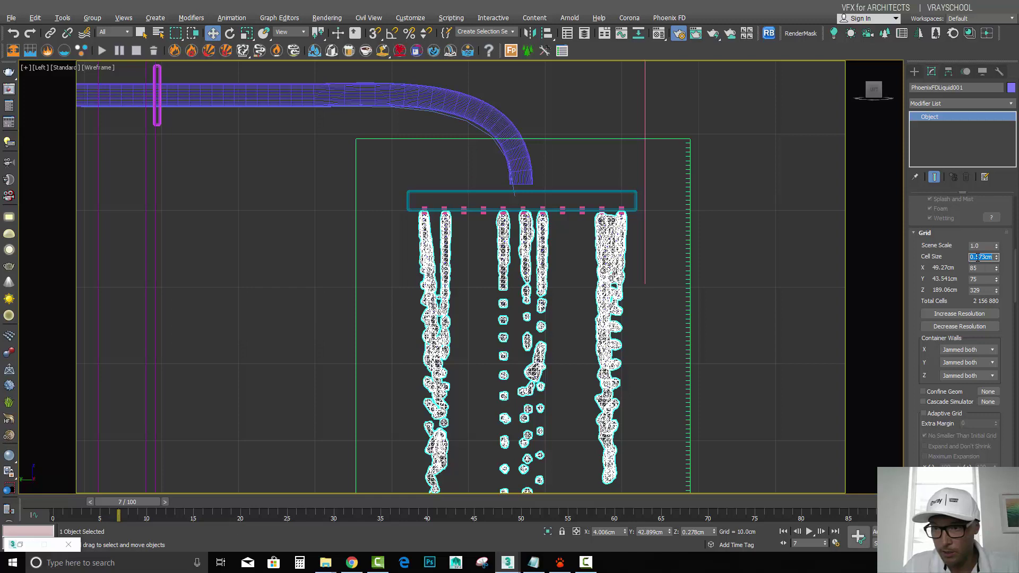
pyautogui.press('Return')
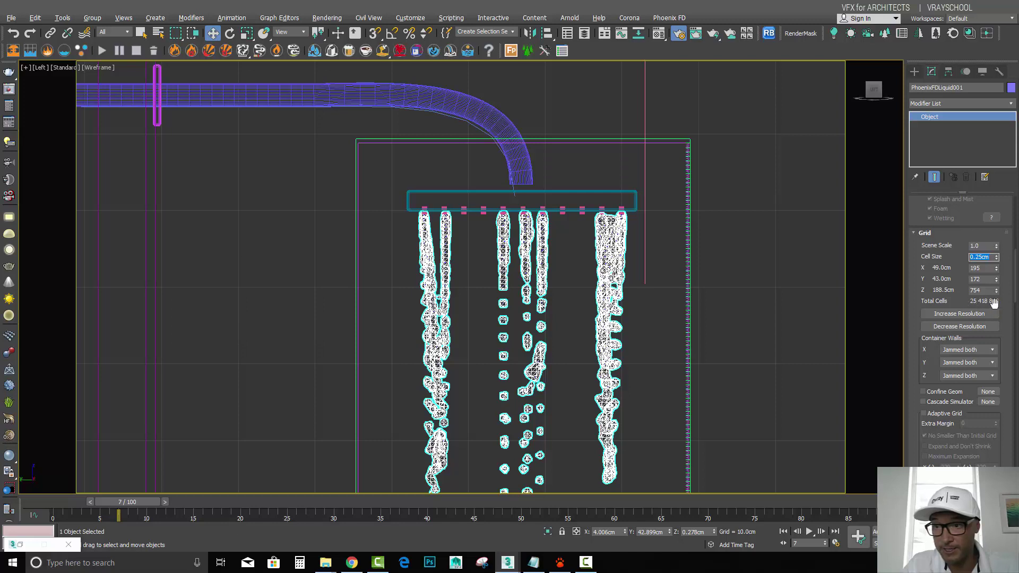
pyautogui.scroll(-1, 1016, 293)
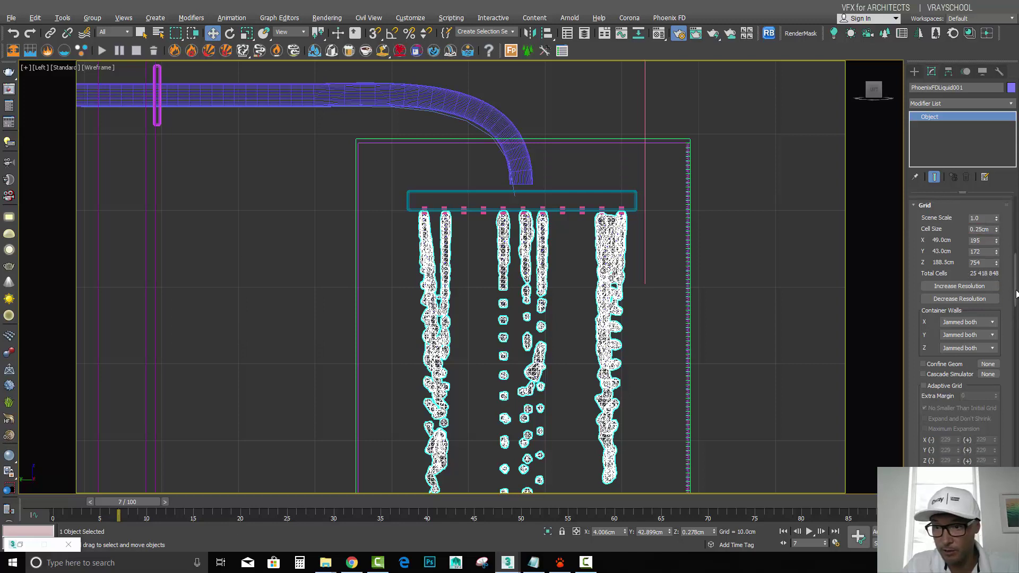
pyautogui.moveTo(1016, 293); pyautogui.dragTo(1016, 327)
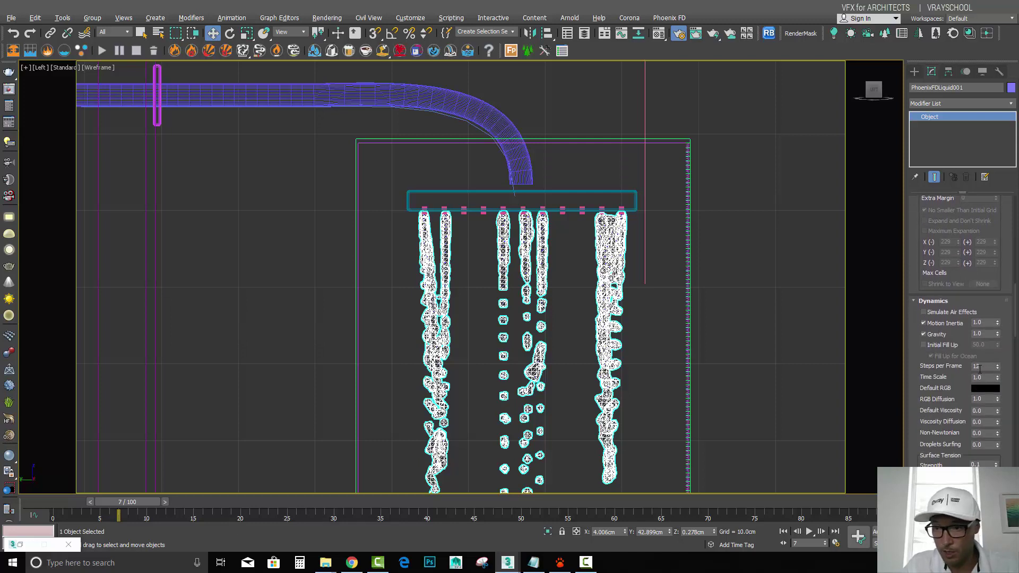
# Change the liquid's Steps per Frame from 12 to 10 and review the Output settings.
pyautogui.doubleClick(975, 365)
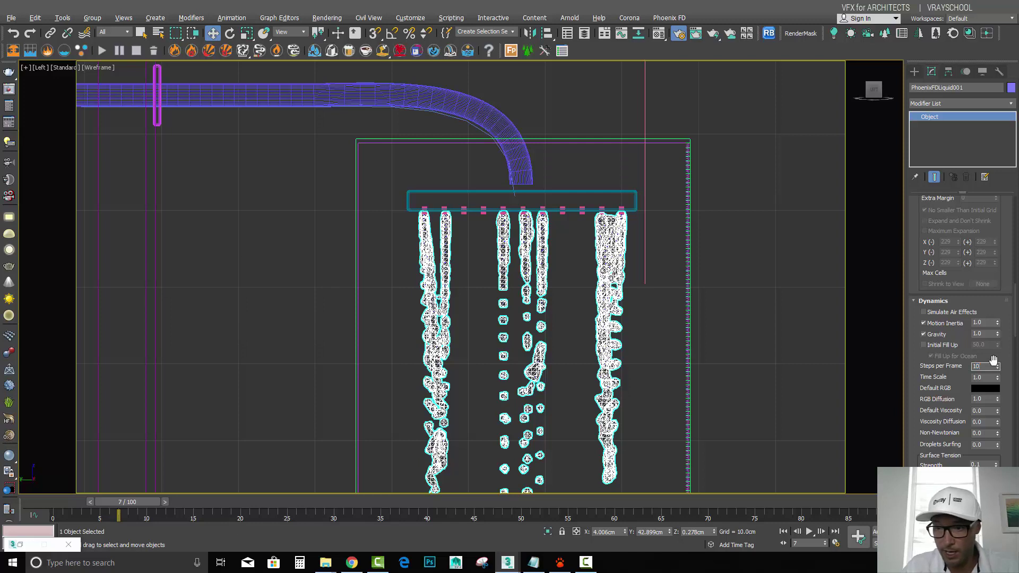
pyautogui.scroll(-3, 1014, 333)
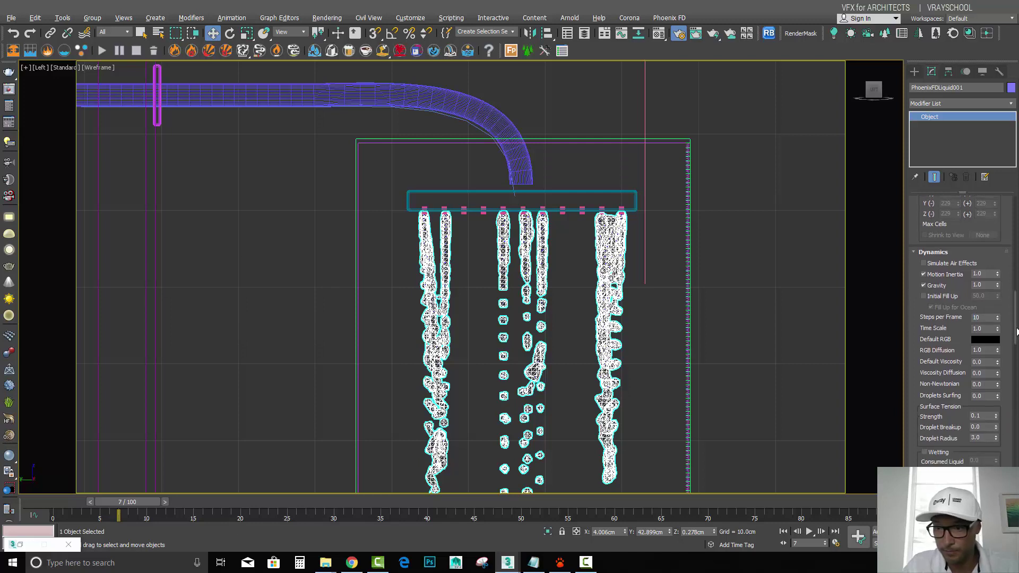
pyautogui.moveTo(1014, 333); pyautogui.dragTo(1015, 400)
# Turn off the liquid particle preview while keeping the mesh preview visible.
pyautogui.click(924, 370)
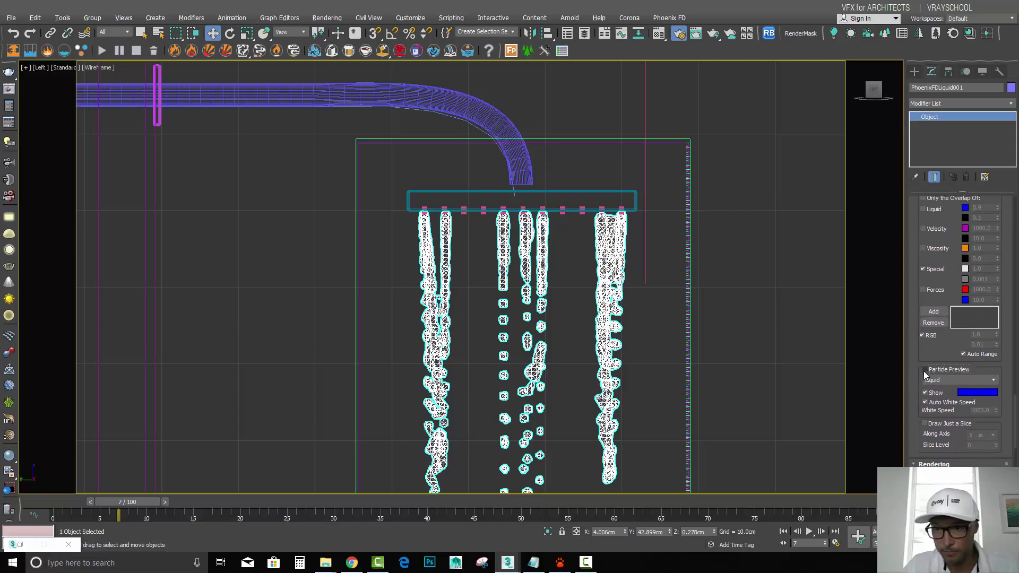
pyautogui.moveTo(1015, 407); pyautogui.dragTo(1015, 392)
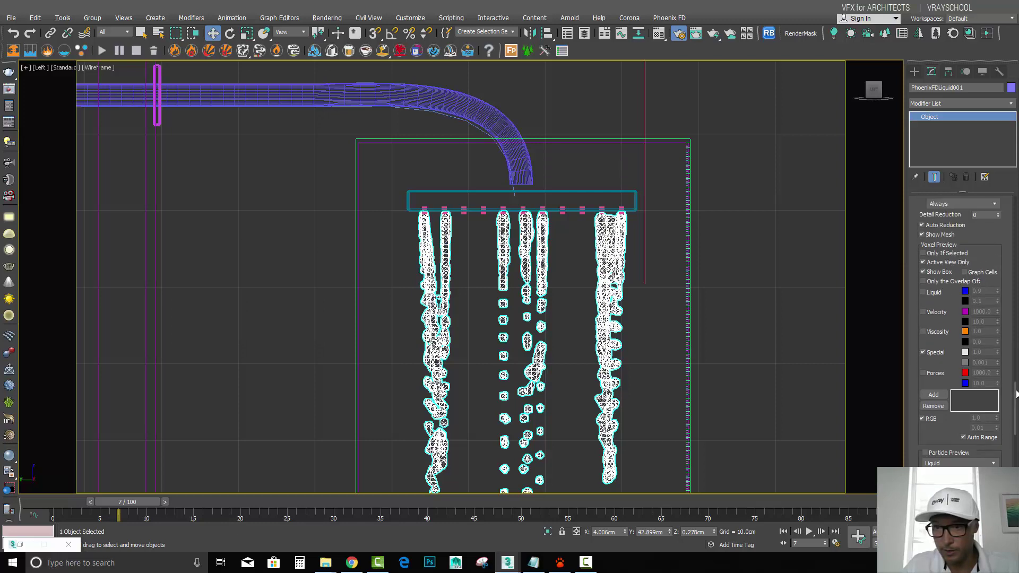
pyautogui.click(924, 234)
pyautogui.click(924, 234)
pyautogui.moveTo(1015, 403); pyautogui.dragTo(1012, 335)
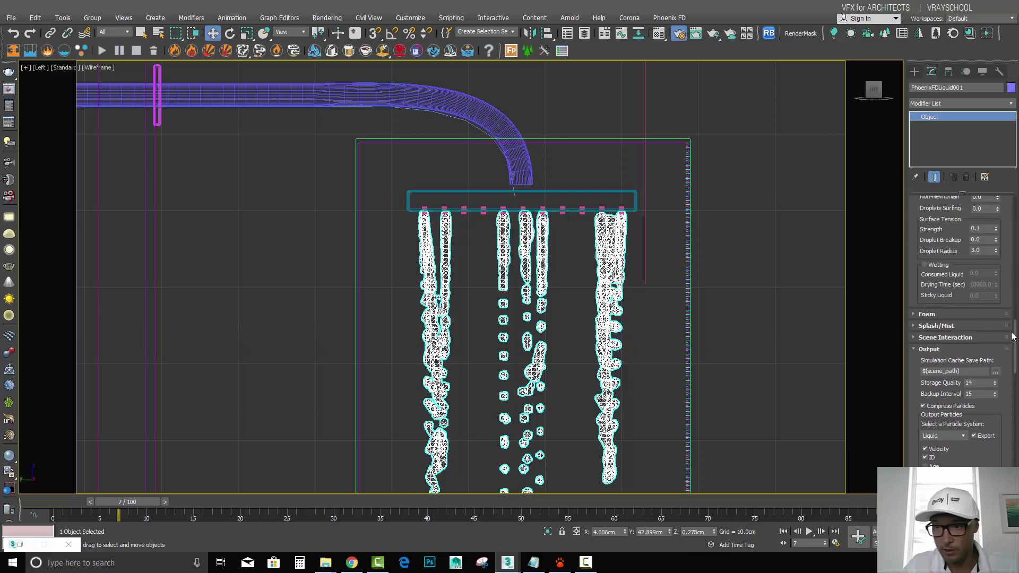
# Expand the Splash/Mist and Foam settings, then clear the simulation cache.
pyautogui.click(935, 326)
pyautogui.scroll(-3, 939, 321)
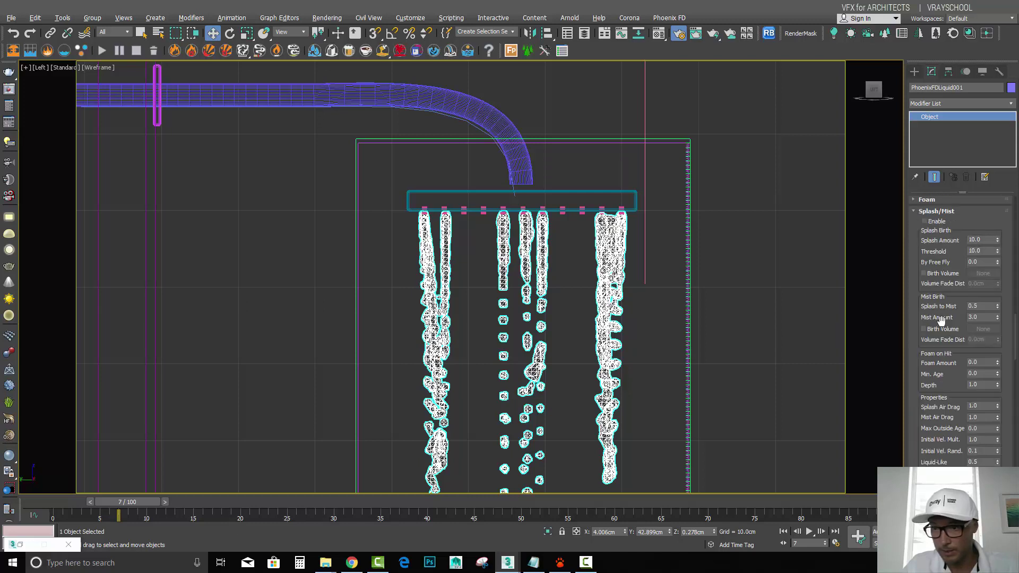
pyautogui.click(934, 200)
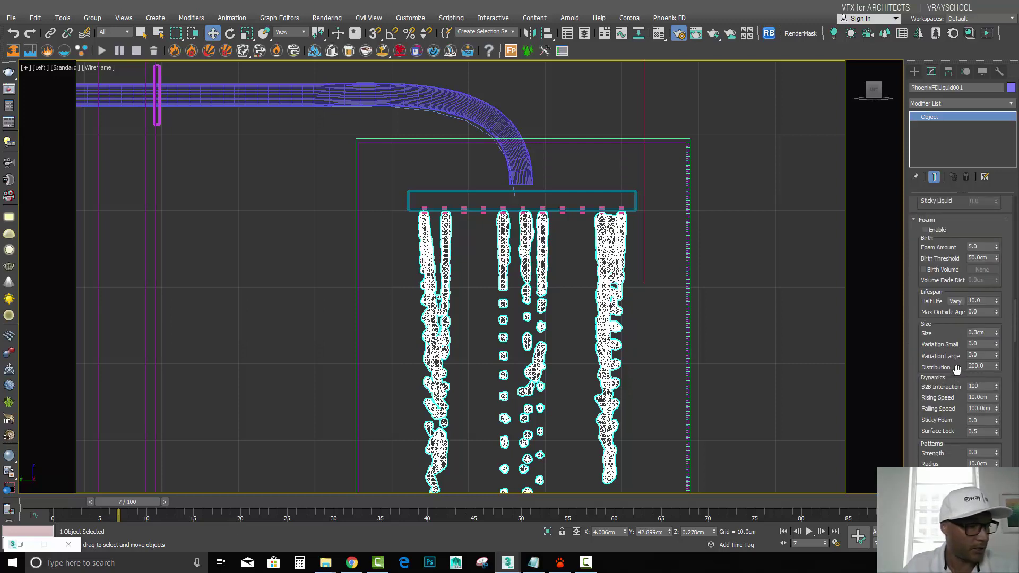
pyautogui.scroll(5, 1016, 329)
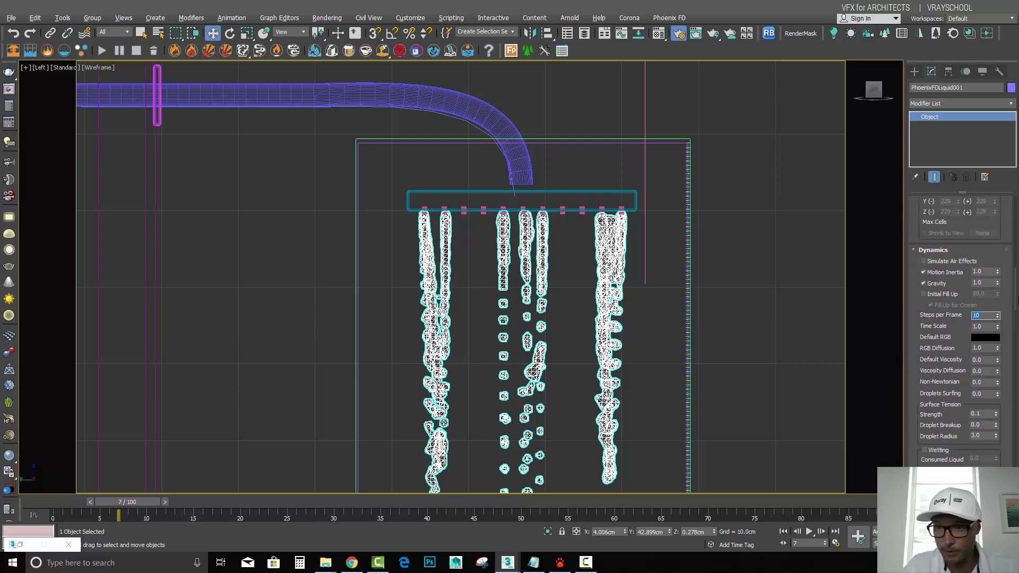
pyautogui.click(153, 51)
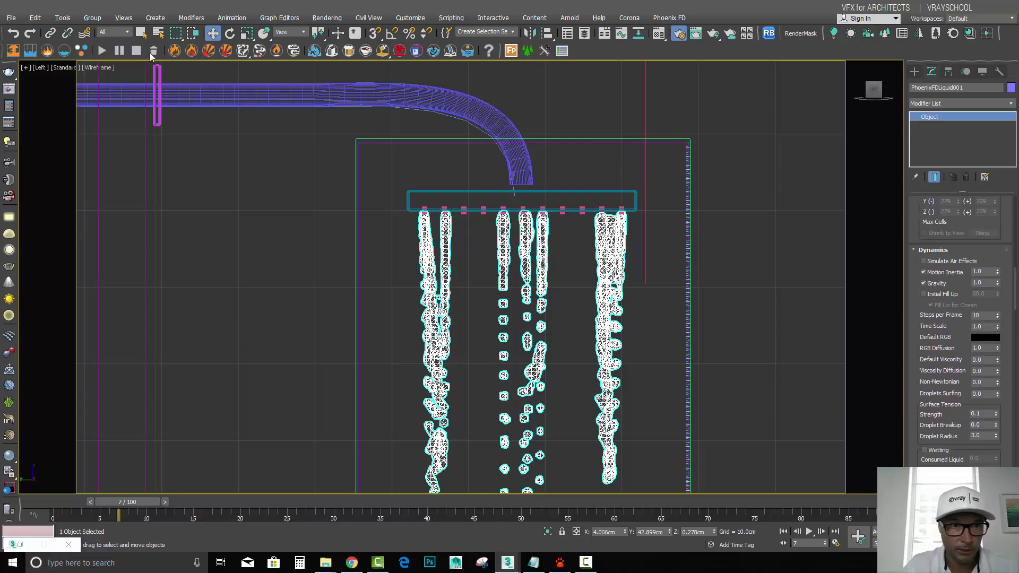
# Confirm the cache deletion, rewind to frame 0 and watch the rerun through Camera001.
pyautogui.click(597, 314)
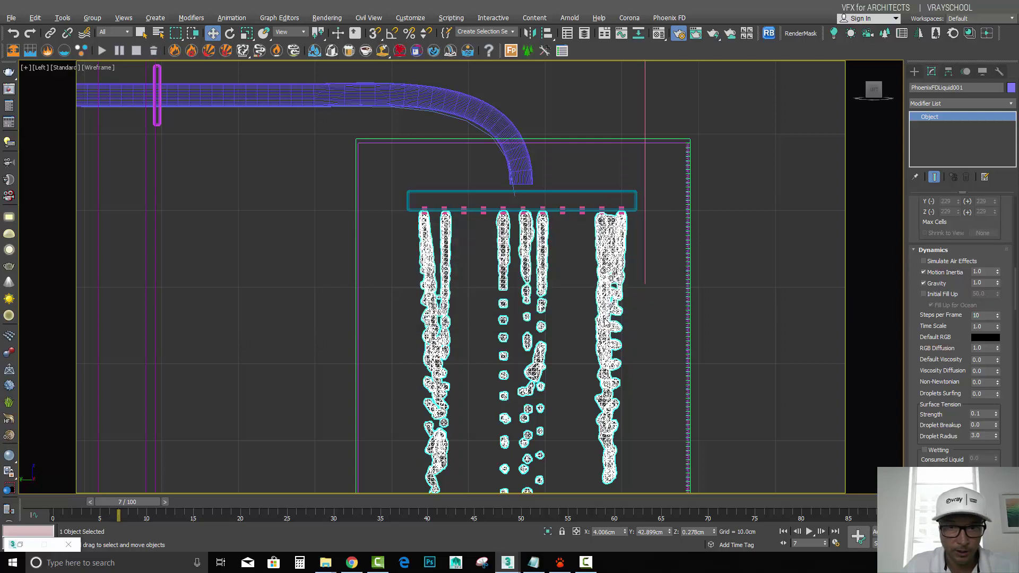
pyautogui.moveTo(140, 502); pyautogui.dragTo(76, 501)
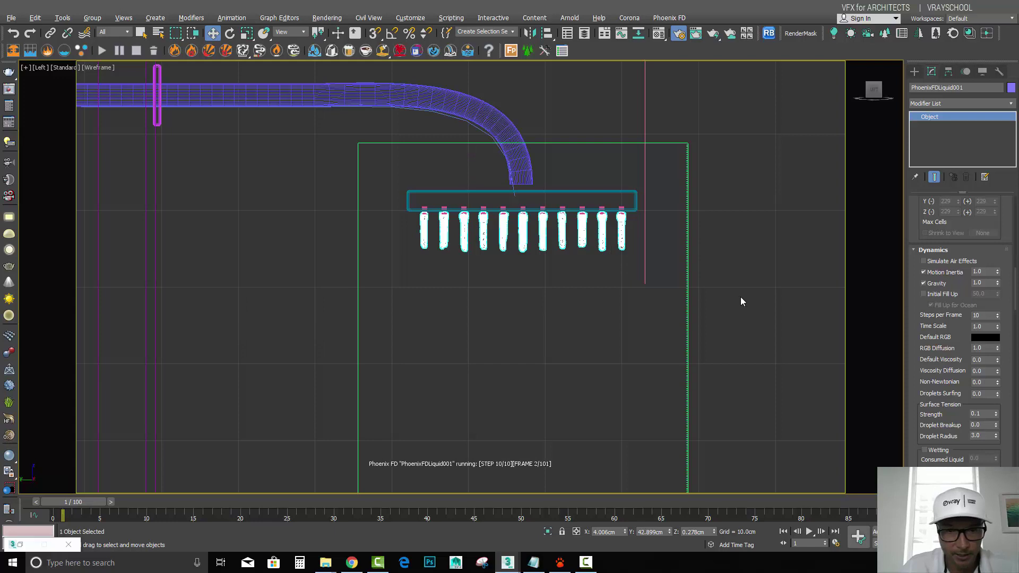
pyautogui.press('c')
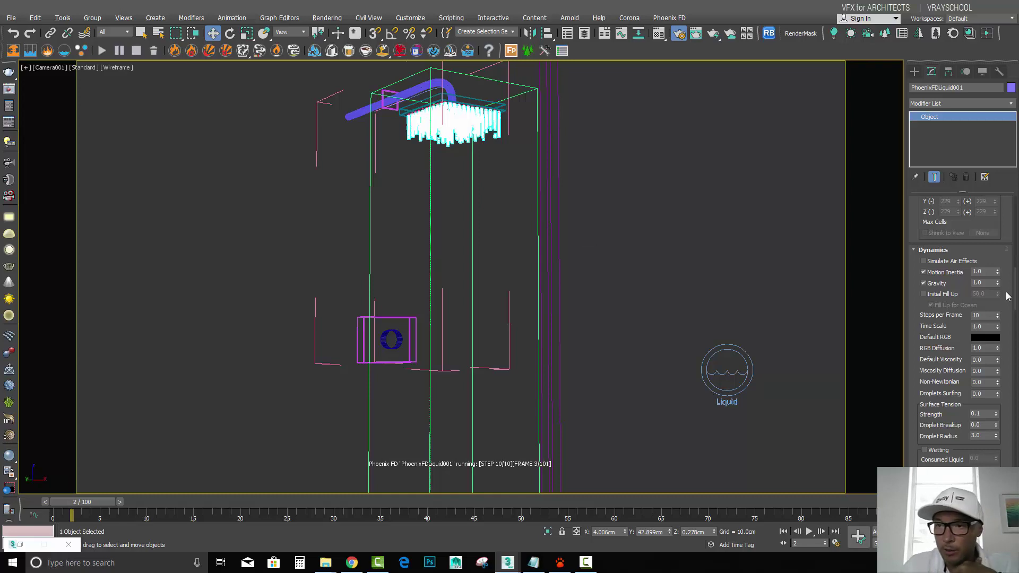
# Scrub the finished 100-frame simulation, switch to Default Shading, and stop at frame 23.
pyautogui.scroll(5, 1016, 298)
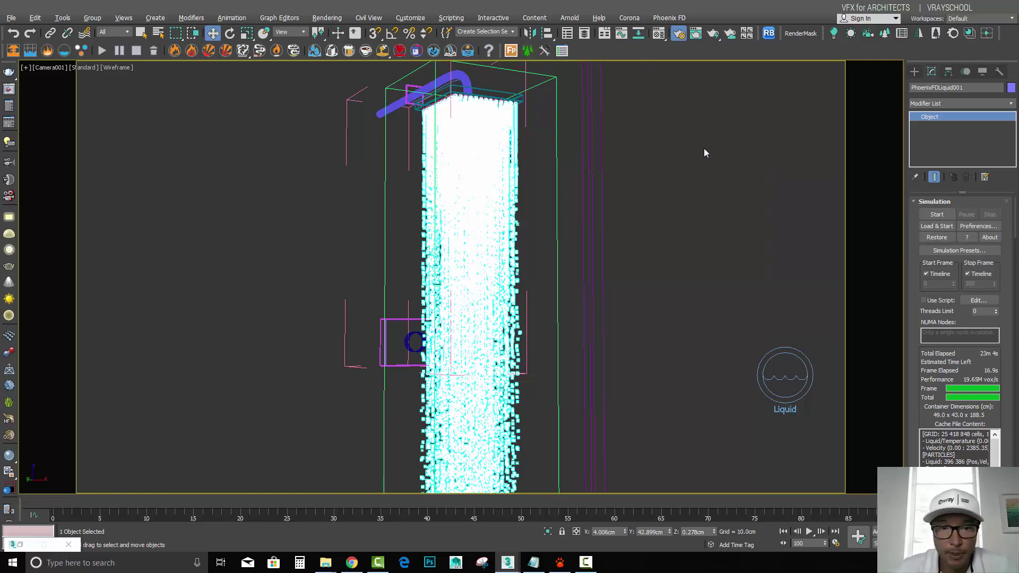
pyautogui.press('q')
pyautogui.moveTo(812, 514); pyautogui.dragTo(722, 507)
pyautogui.moveTo(605, 491); pyautogui.dragTo(127, 434)
pyautogui.press('F3')
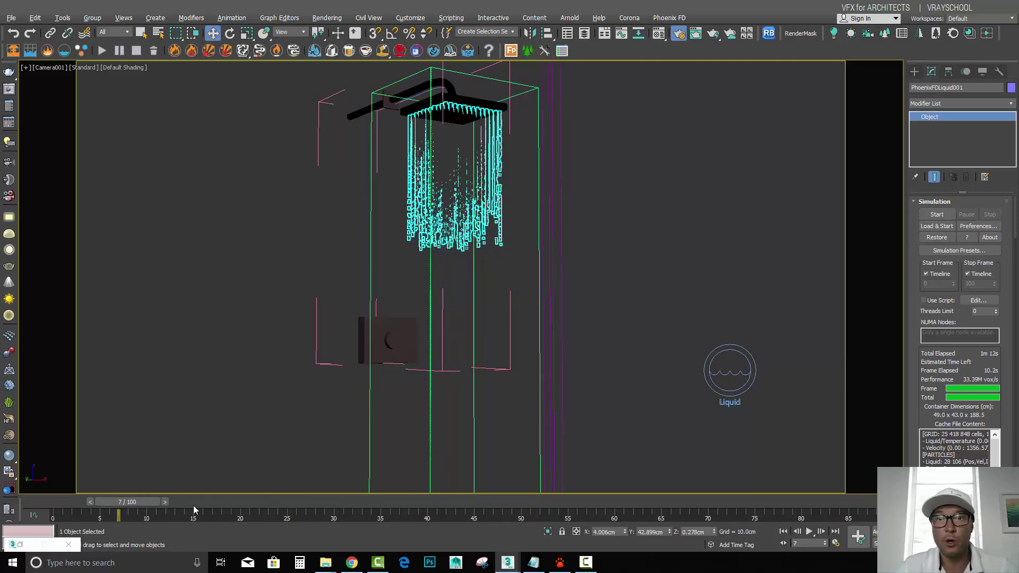
pyautogui.moveTo(145, 502); pyautogui.dragTo(295, 501)
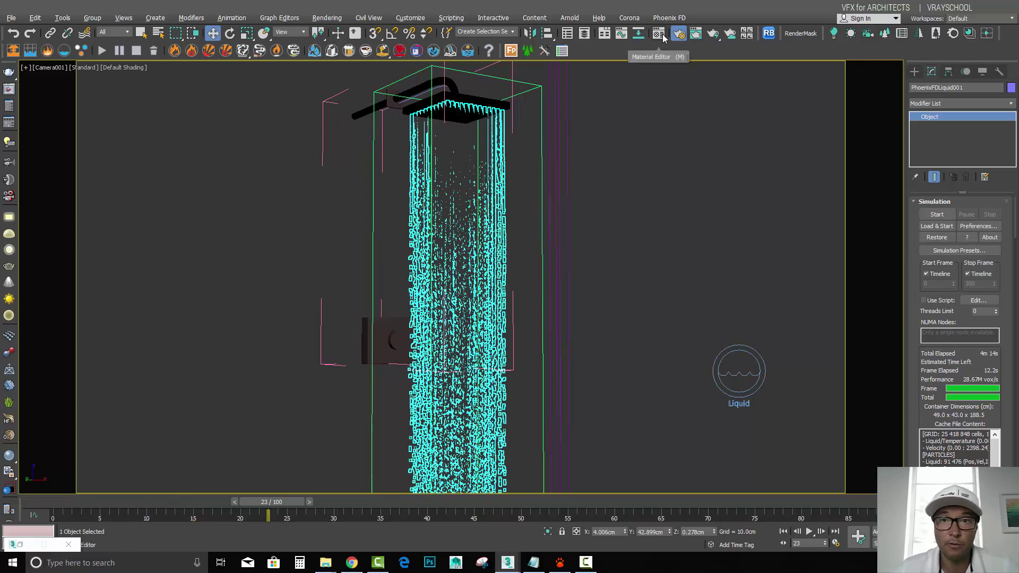
# Pick the water's VRayMtl, Material #33, check its refraction IOR of 1.33, and minimize the editor.
pyautogui.click(661, 36)
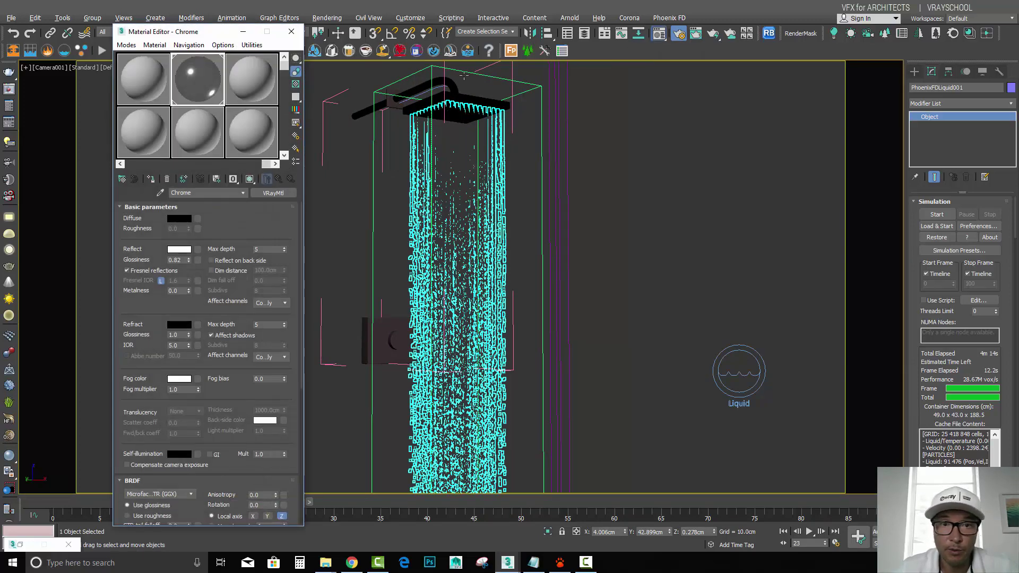
pyautogui.click(159, 194)
pyautogui.click(512, 125)
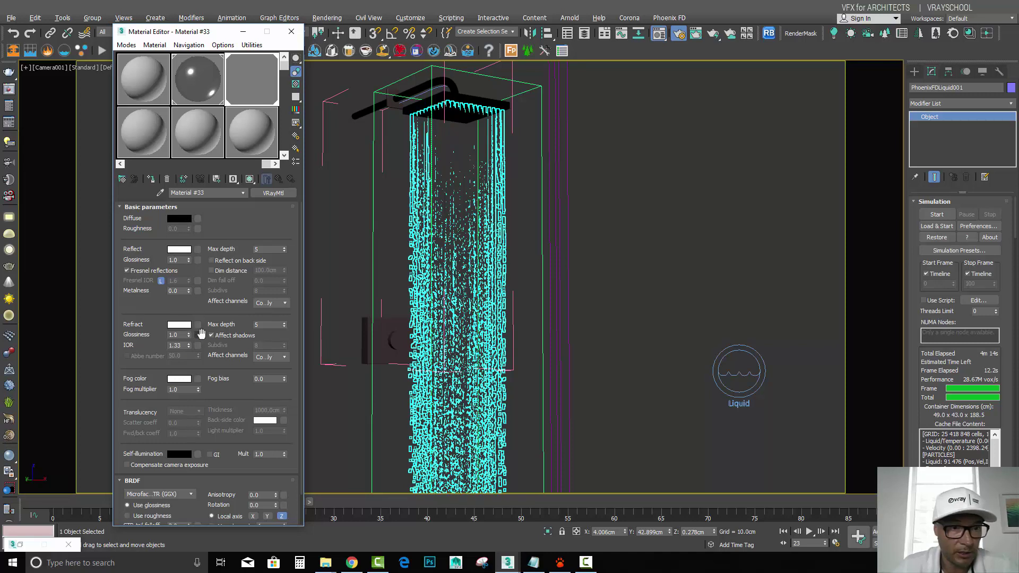
pyautogui.moveTo(183, 348); pyautogui.dragTo(172, 348)
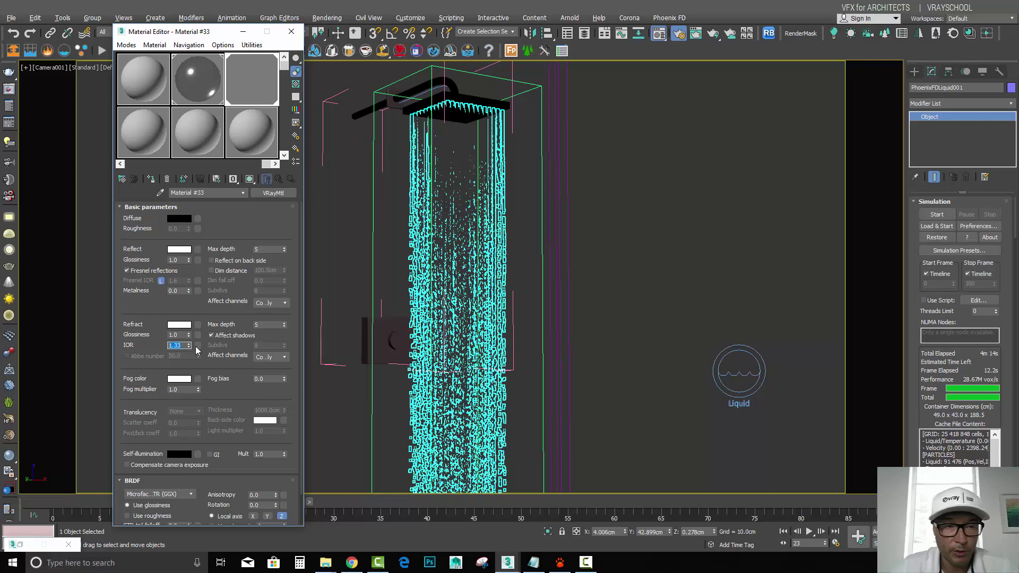
pyautogui.click(244, 33)
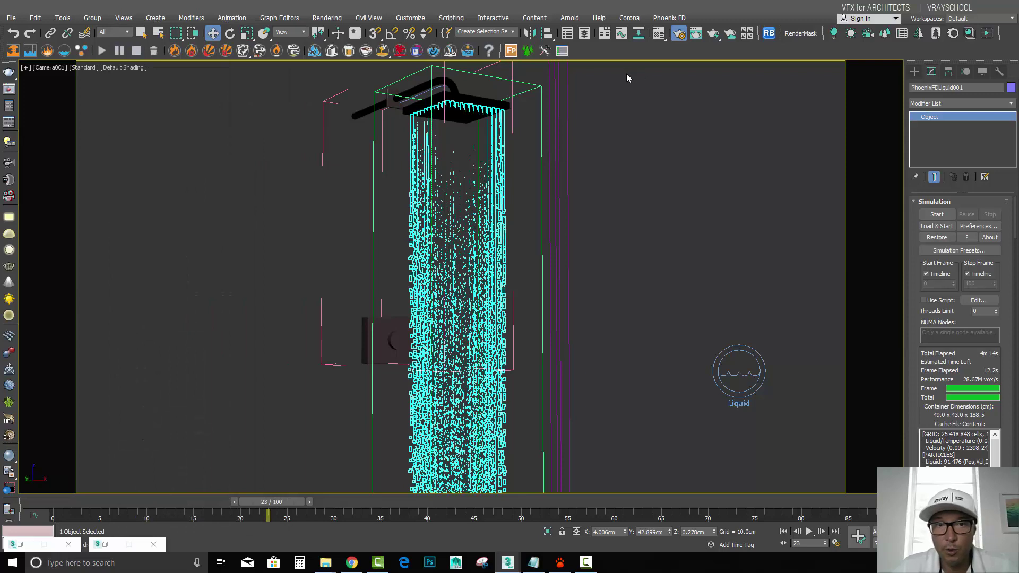
# Open Render Setup and keep V-Ray GPU Next as the renderer.
pyautogui.click(679, 35)
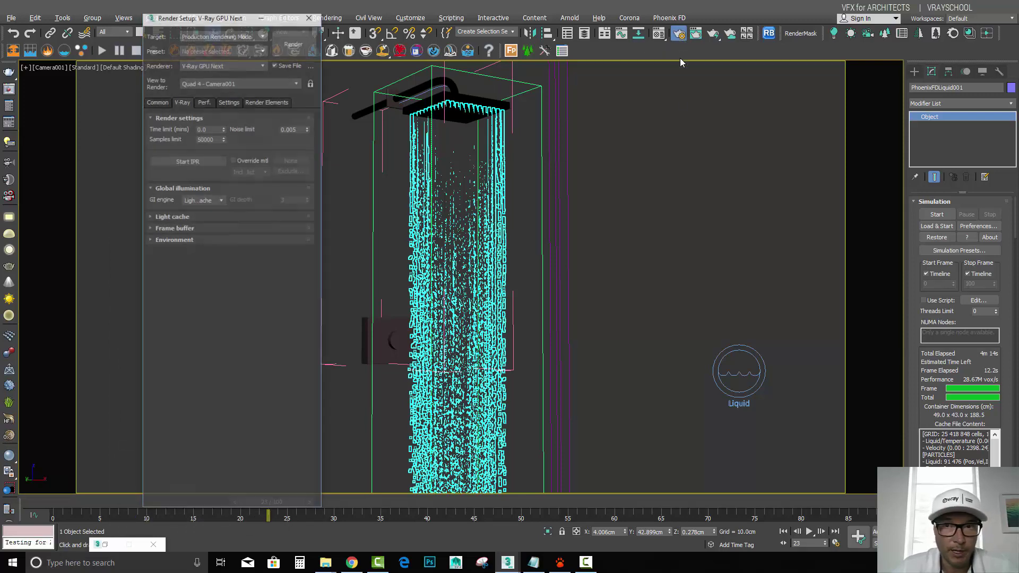
pyautogui.click(157, 102)
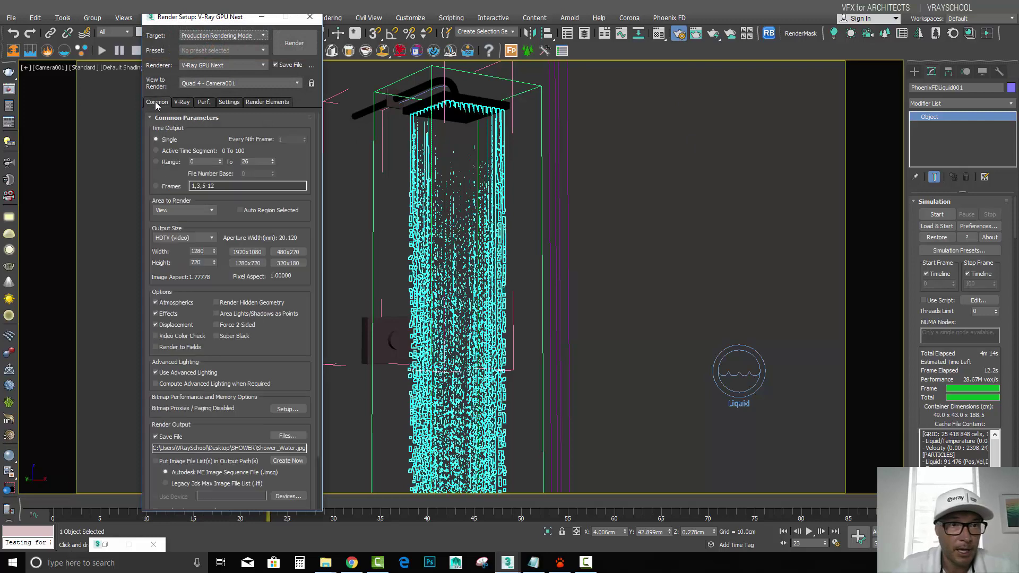
pyautogui.click(244, 65)
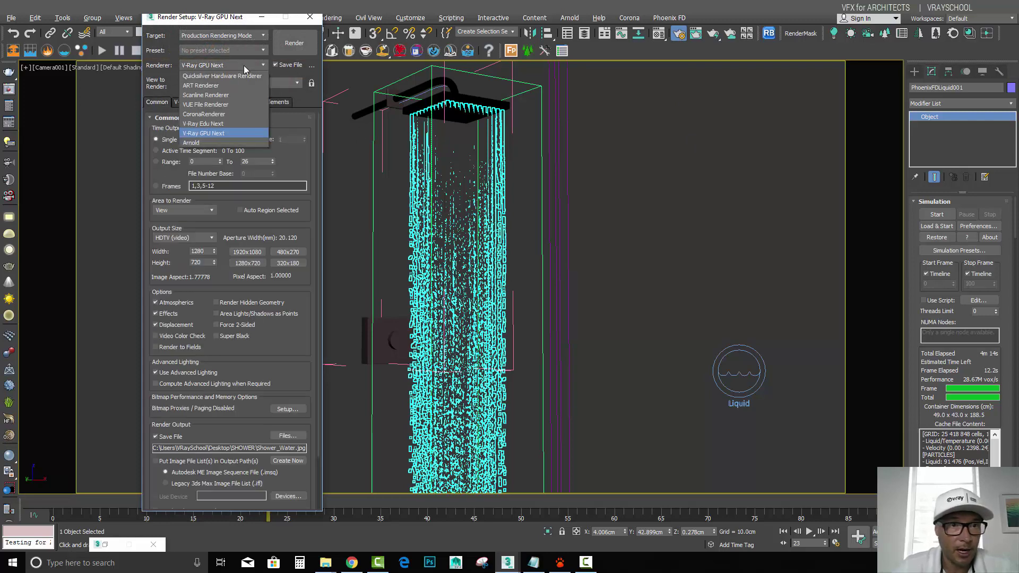
pyautogui.click(219, 133)
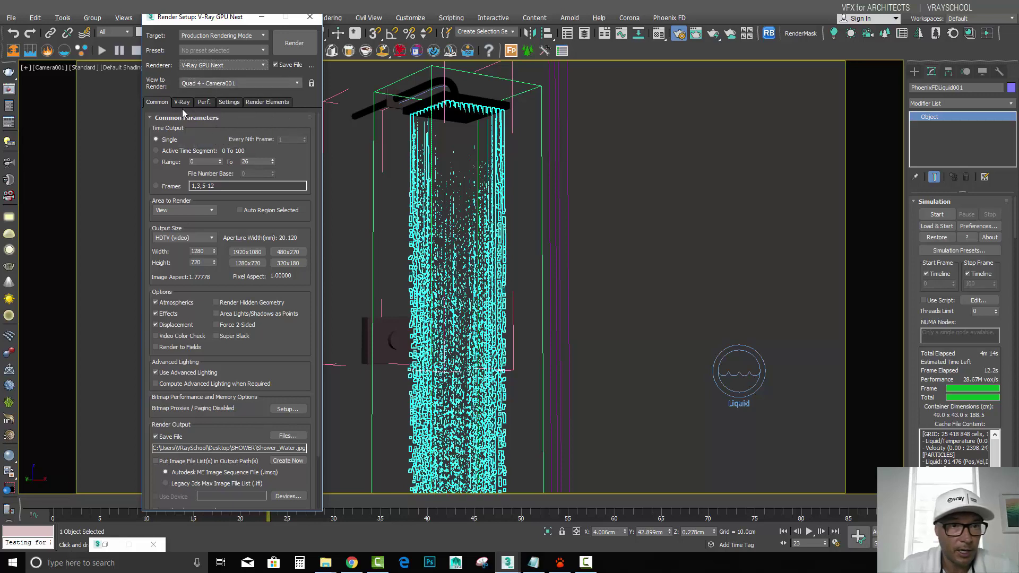
# Render the Active Time Segment 0–100, saving frames as Shower_Water.jpg.
pyautogui.click(156, 150)
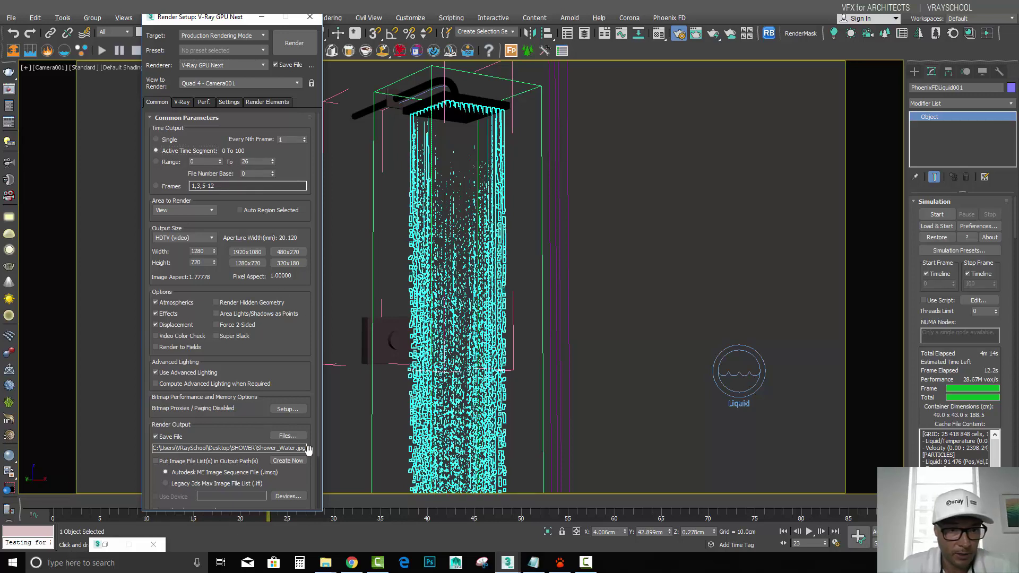
pyautogui.click(286, 436)
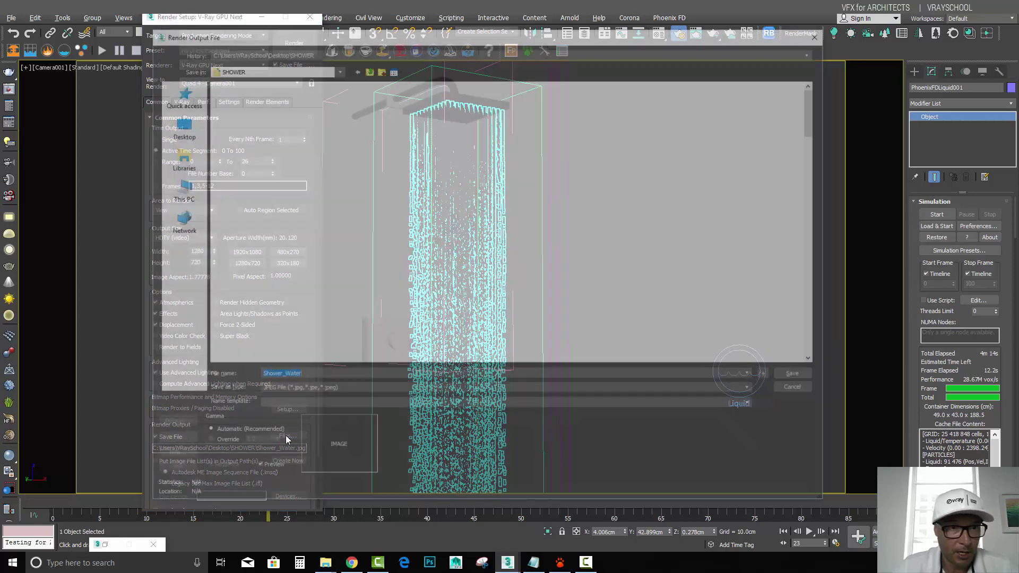
pyautogui.press('Return')
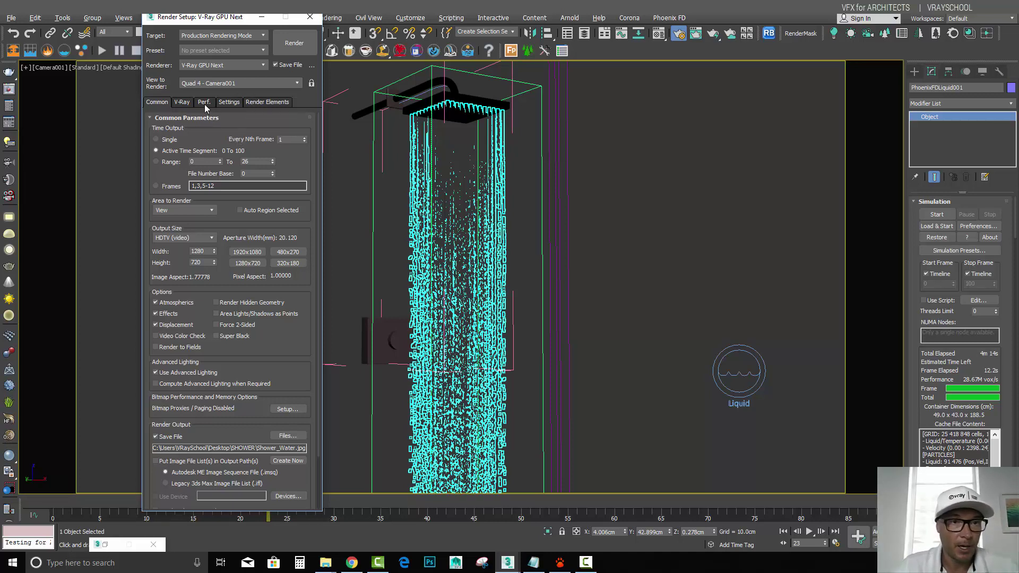
# Add a VRayDenoiser render element on the Render Elements tab.
pyautogui.click(272, 102)
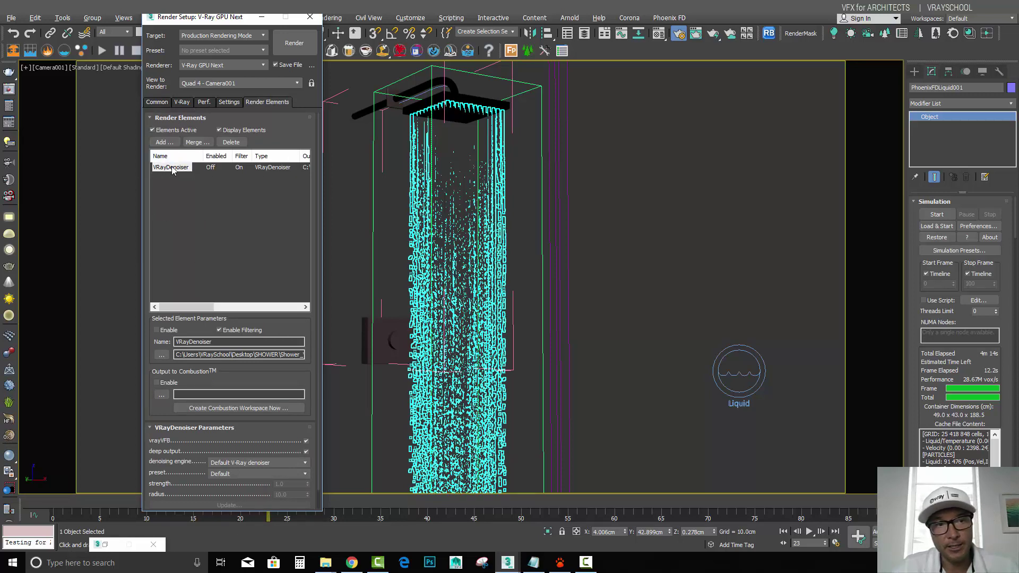
pyautogui.click(165, 142)
pyautogui.click(177, 213)
pyautogui.click(320, 165)
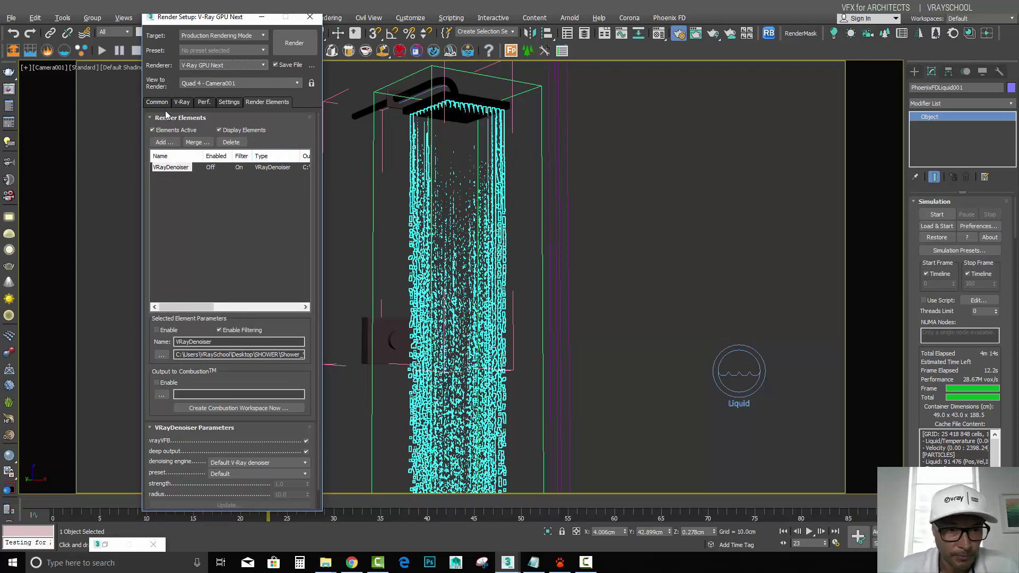
pyautogui.click(187, 103)
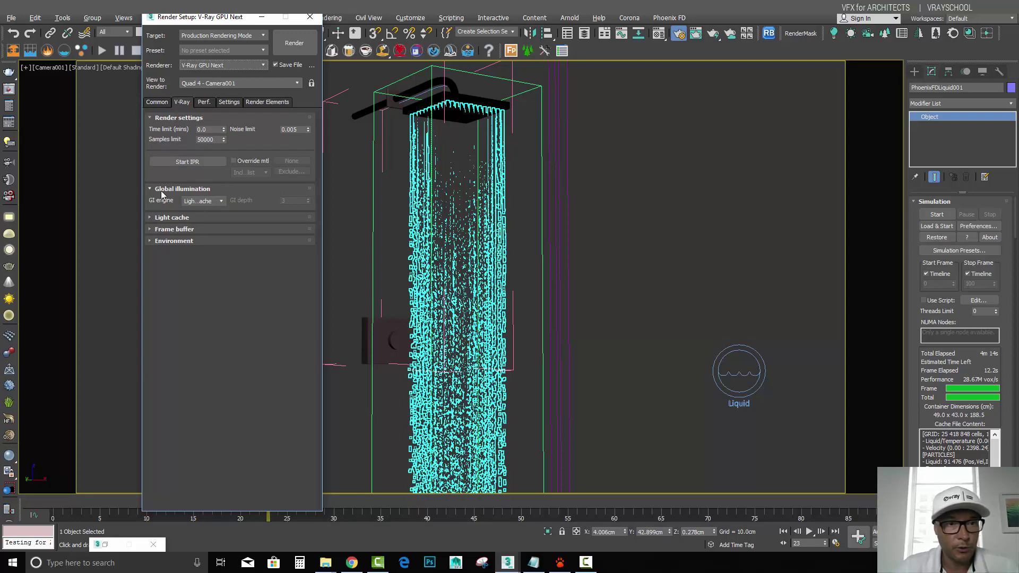
# Expand the V-Ray Light cache, Environment and Frame buffer rollouts.
pyautogui.click(164, 218)
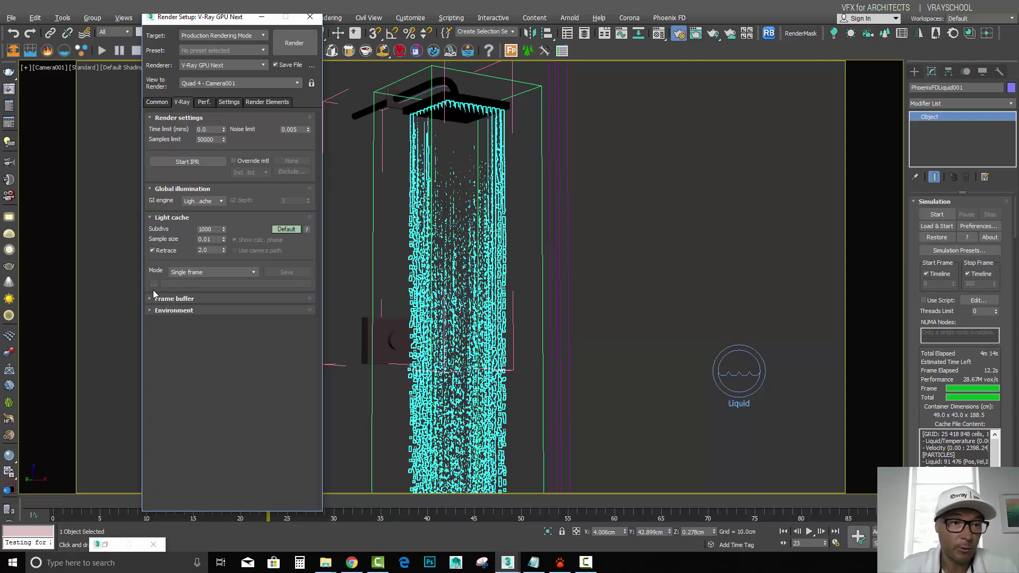
pyautogui.click(151, 310)
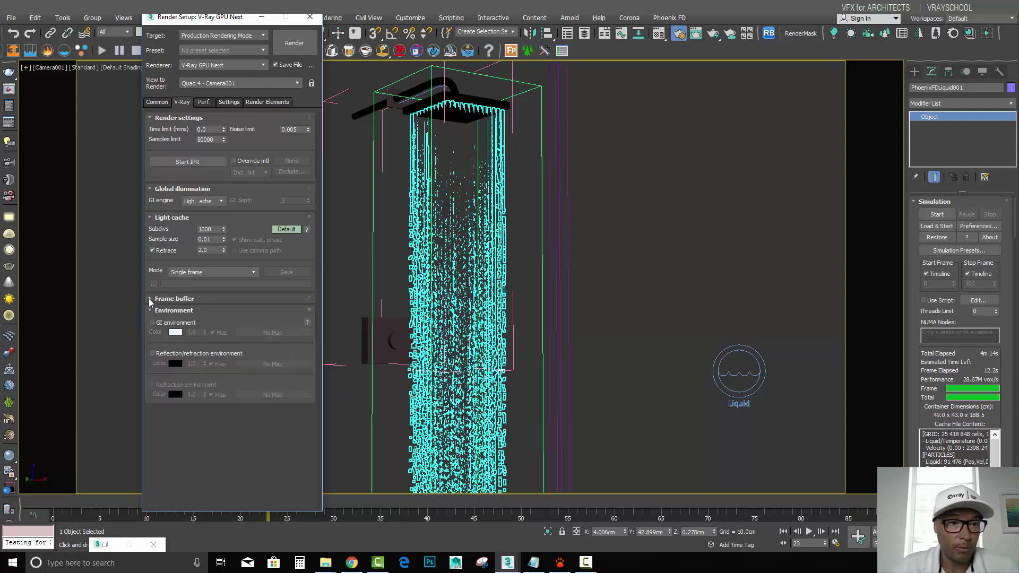
pyautogui.click(151, 300)
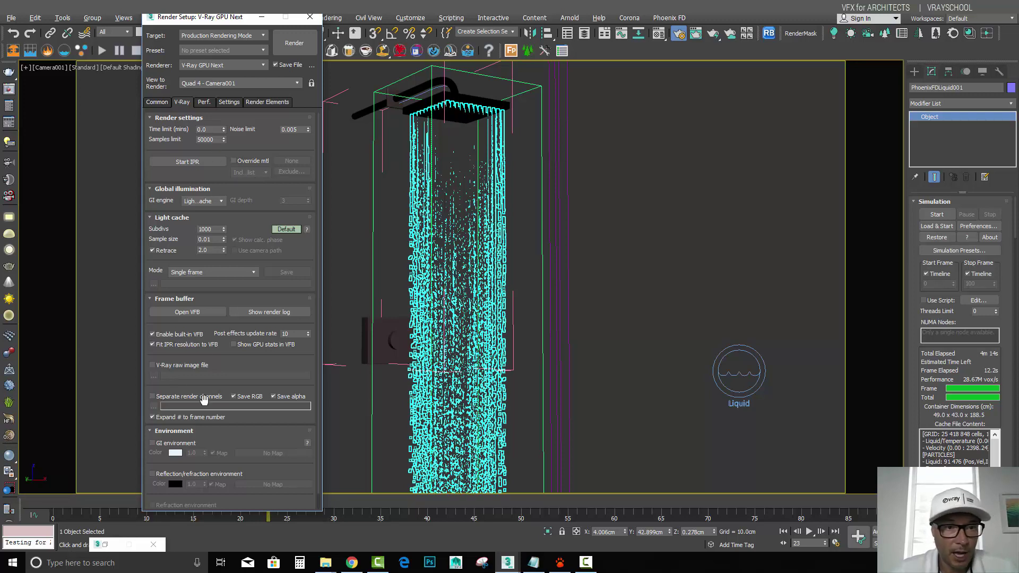
pyautogui.scroll(-1, 239, 435)
pyautogui.scroll(1, 244, 413)
# Switch the Light cache to Expert mode, leaving leak prevention at 0.8.
pyautogui.click(286, 229)
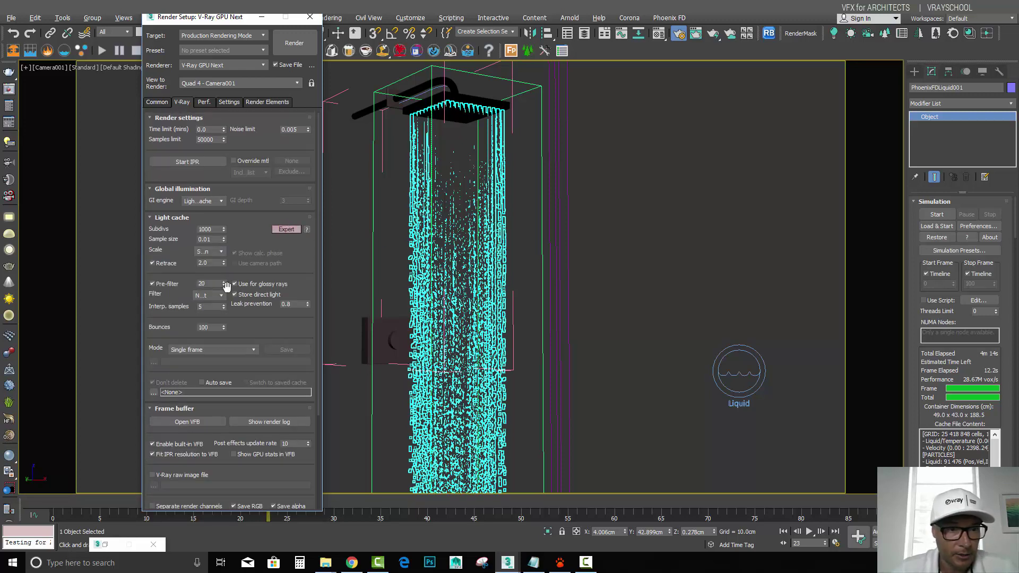
pyautogui.doubleClick(292, 304)
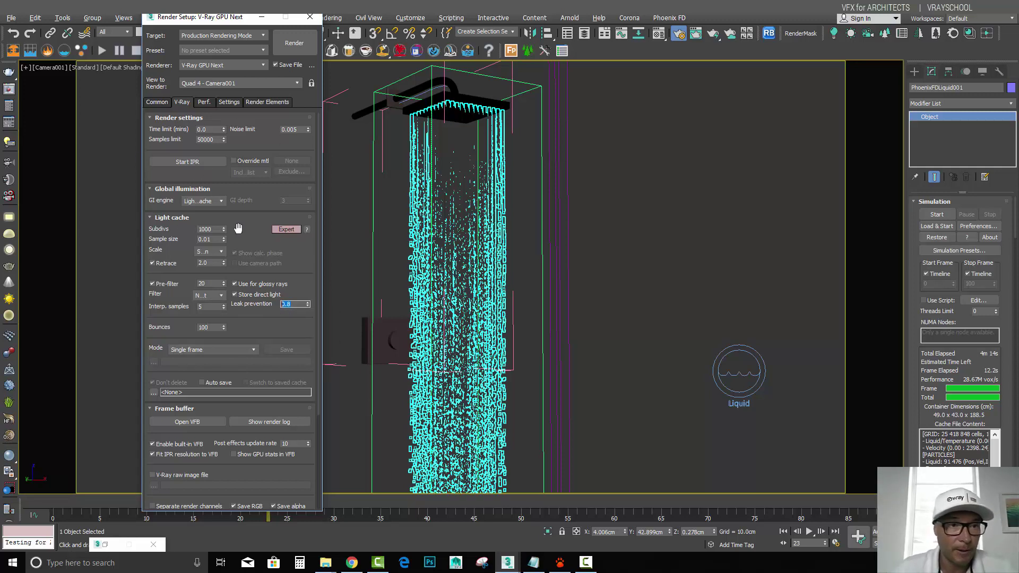
pyautogui.click(210, 139)
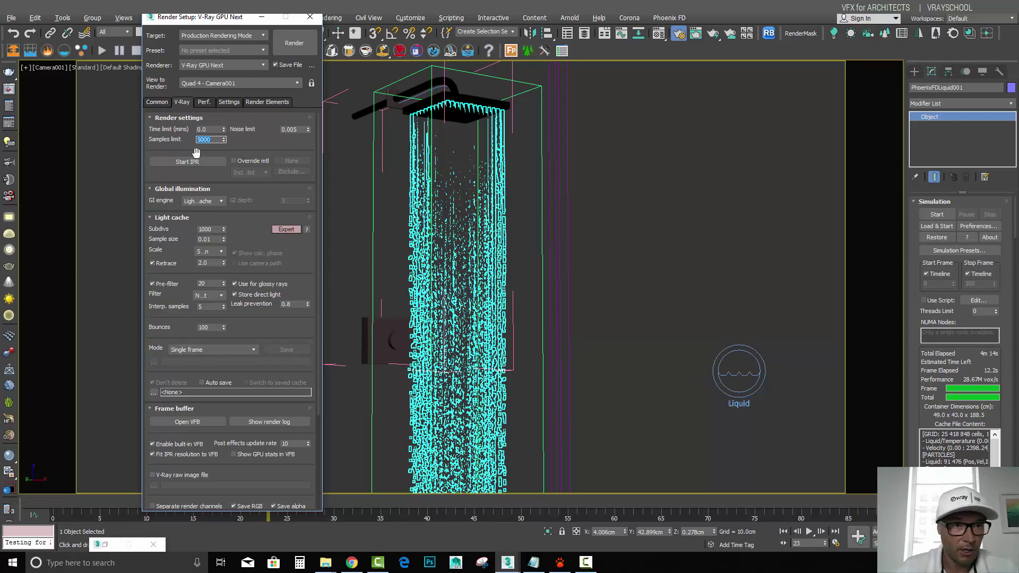
# Set the samples limit to 5000 and noise limit to 0.01, then select the time limit field.
pyautogui.moveTo(198, 140); pyautogui.dragTo(222, 146)
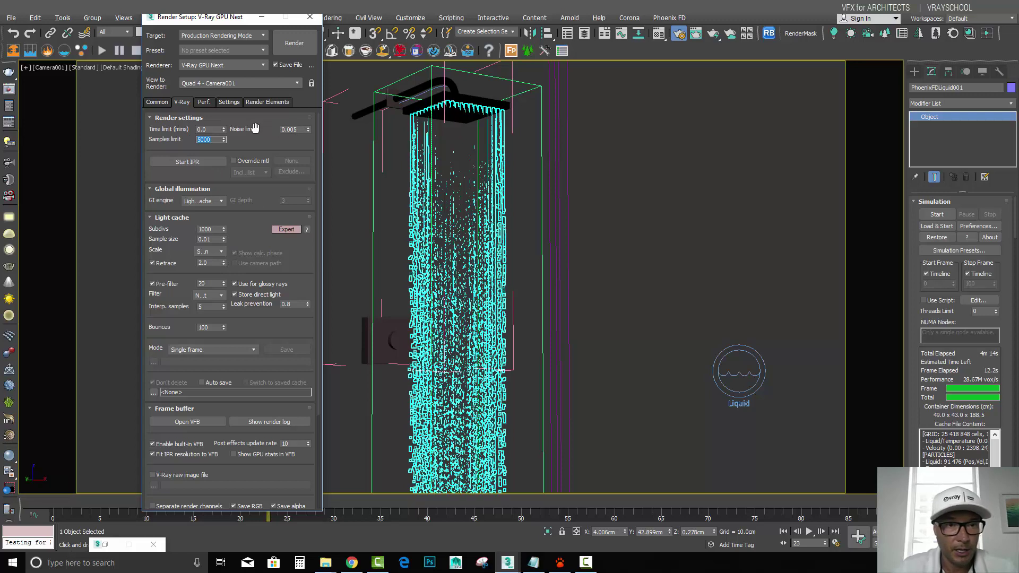
pyautogui.doubleClick(291, 129)
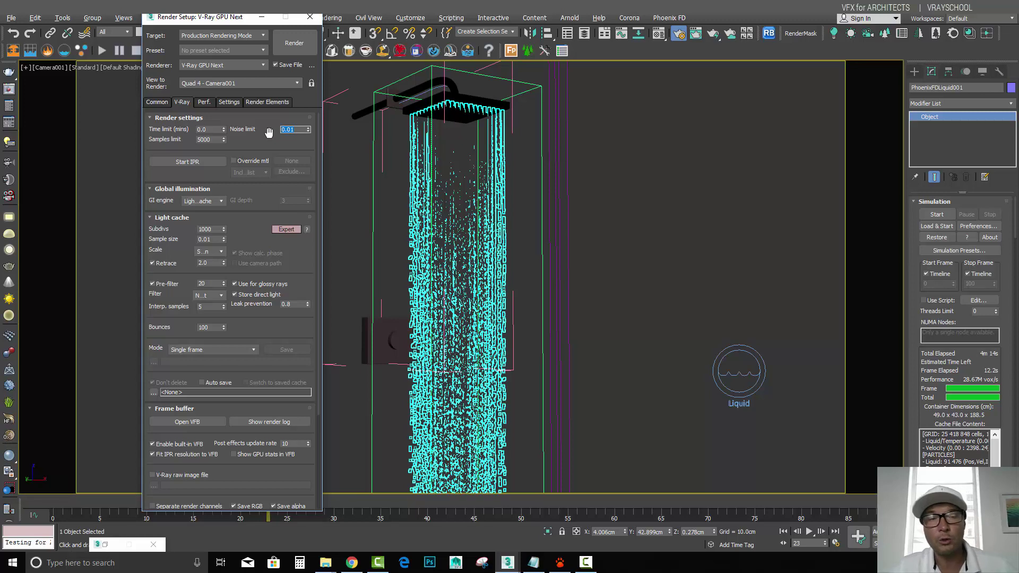
pyautogui.doubleClick(207, 129)
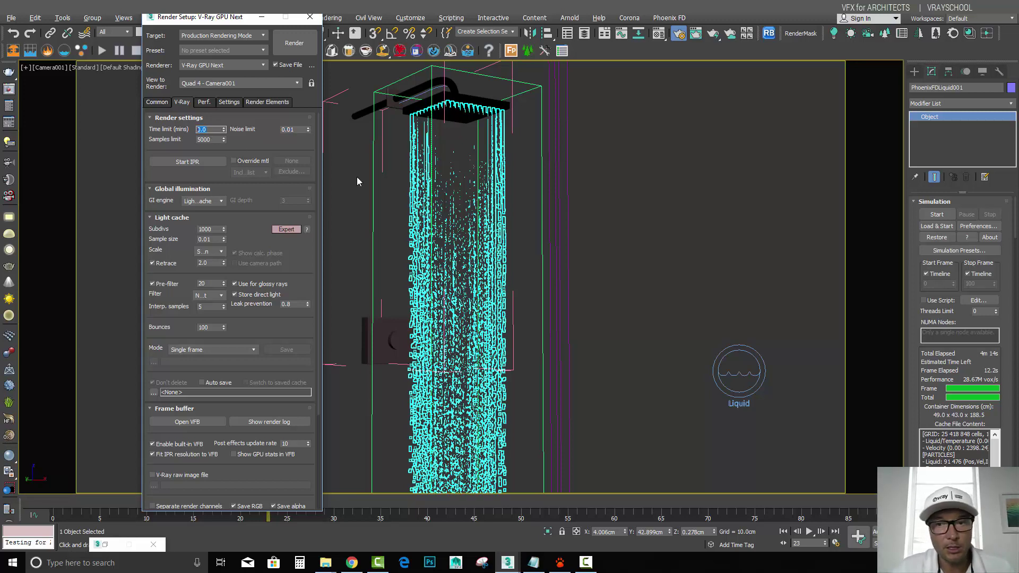